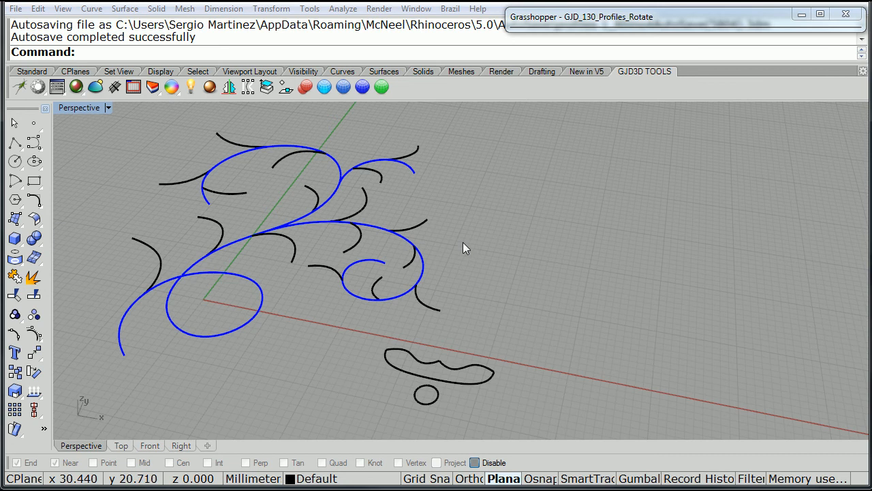
Examine the blue scroll curves and the black open branch curves attached to them
mouse_move(466, 230)
right_mouse_down("shift")
mouse_move(496, 261)
mouse_move(468, 236)
mouse_move(463, 224)
mouse_move(475, 224)
right_mouse_up("shift")
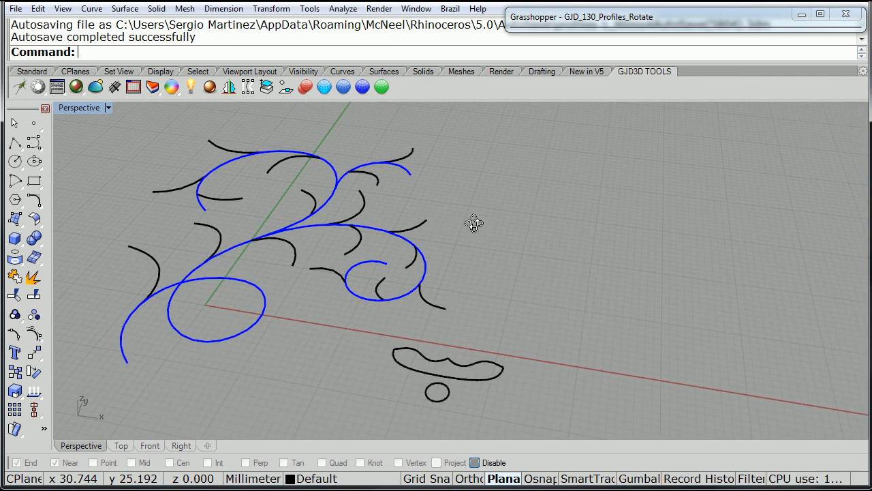
right_click_drag(308, 266, 321, 308)
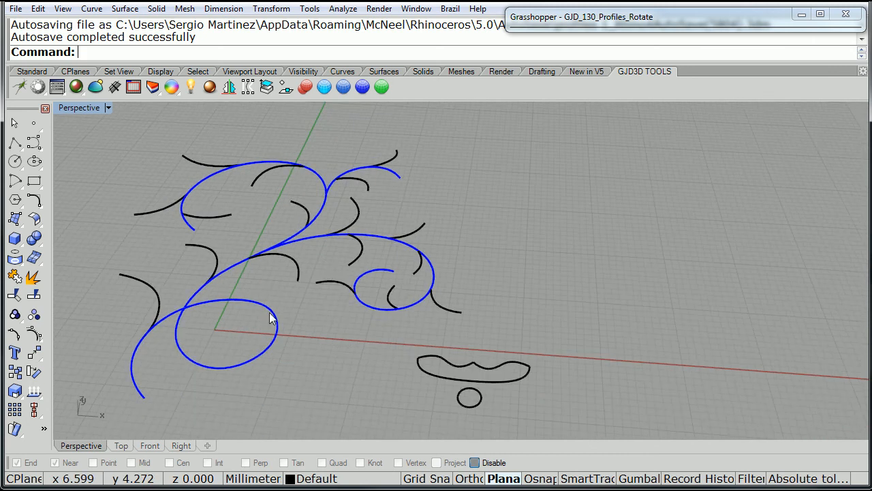
left_click(253, 306)
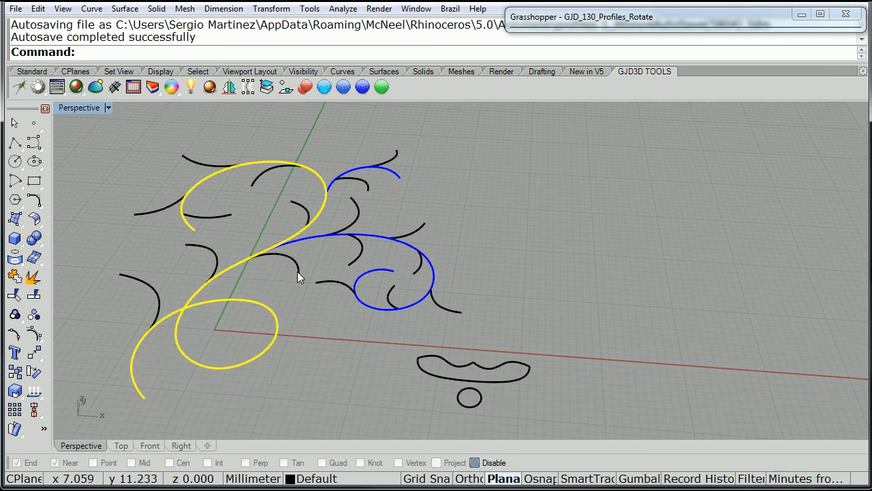
left_click(373, 236)
left_click(357, 170)
left_click(383, 193)
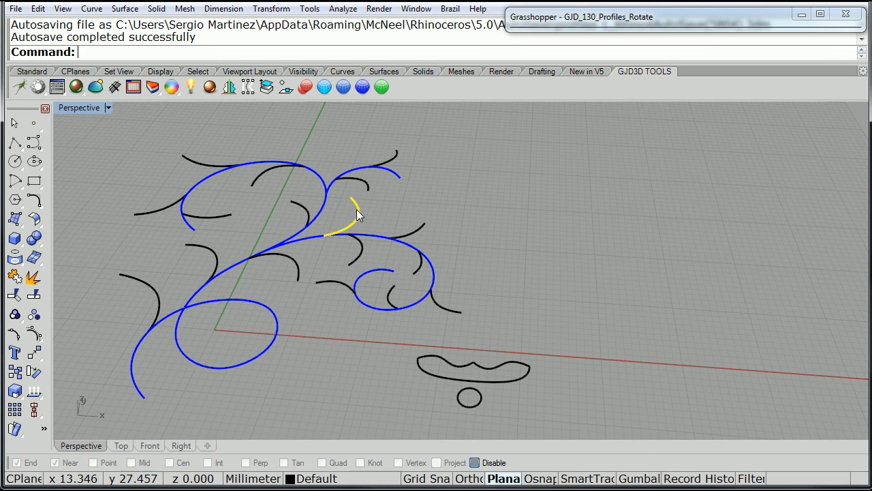
left_click(362, 242)
left_click(411, 232)
left_click(420, 266)
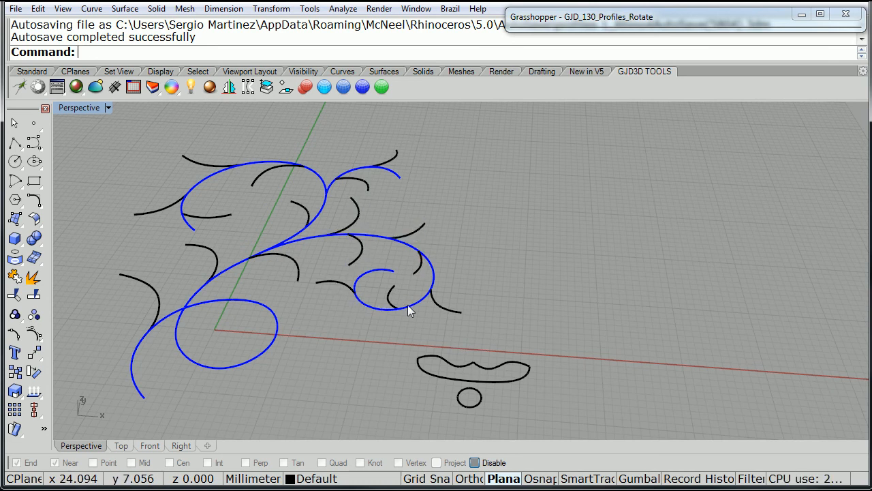
Move the wavy closed profile and the circle together along the ground plane, closer to the scroll curves
right_click_drag(466, 319, 282, 242)
scroll(372, 253, "up", 3)
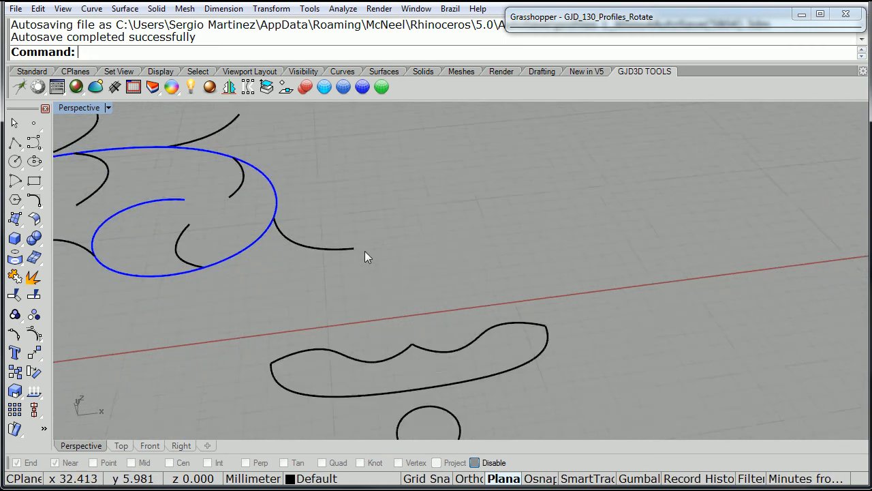
mouse_move(366, 255)
right_mouse_down("shift")
mouse_move(340, 224)
mouse_move(436, 259)
right_mouse_up("shift")
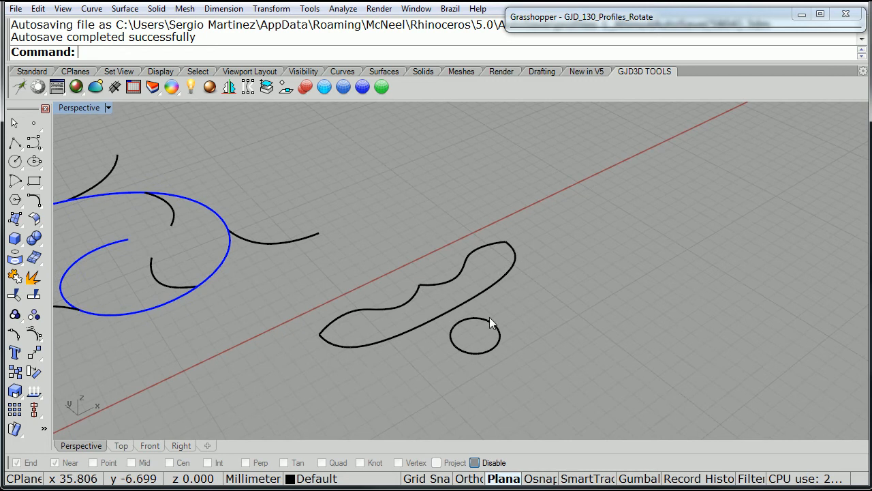
mouse_move(520, 361)
left_mouse_down()
mouse_move(417, 301)
mouse_move(413, 328)
mouse_move(350, 349)
mouse_move(344, 361)
left_mouse_up()
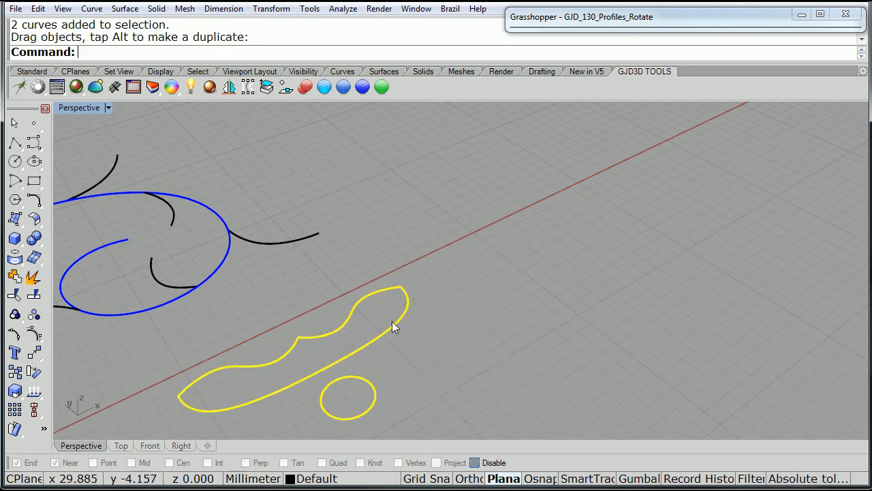
key("Escape")
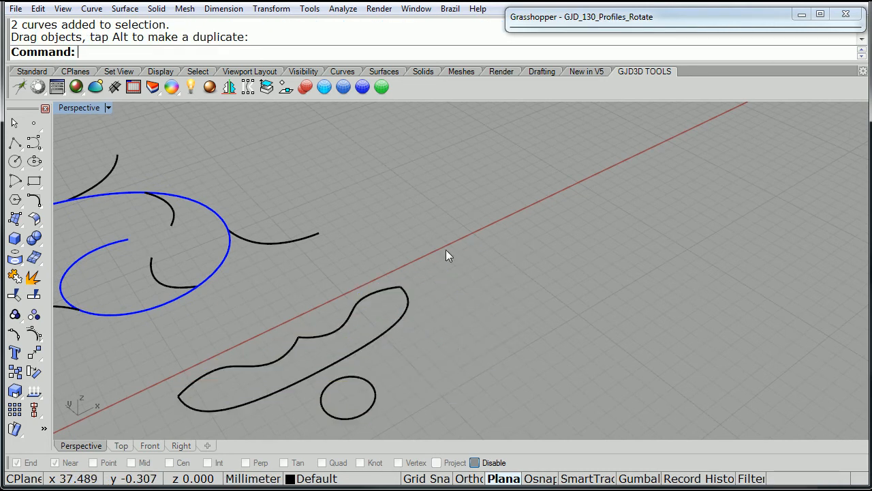
Expand the Grasshopper definition GJD_130_Profiles_Rotate and look over the controls of closed profiles #1 to #7
double_click(634, 17)
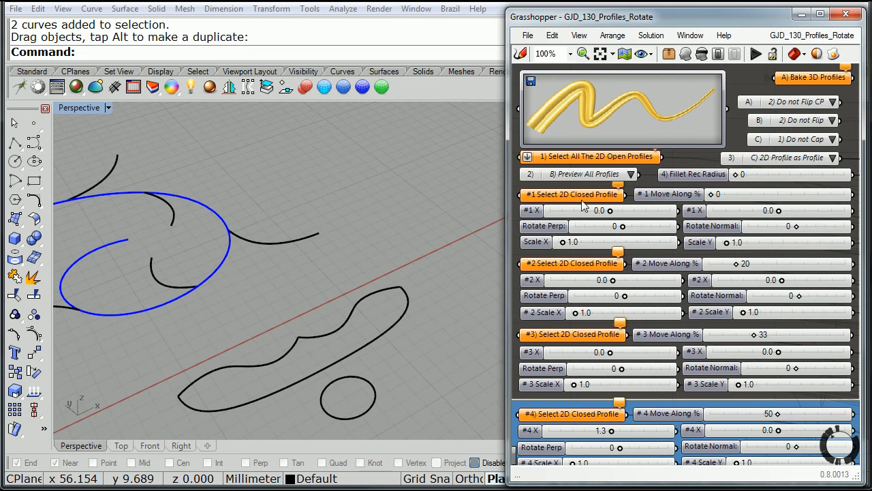
right_click_drag(659, 334, 671, 145)
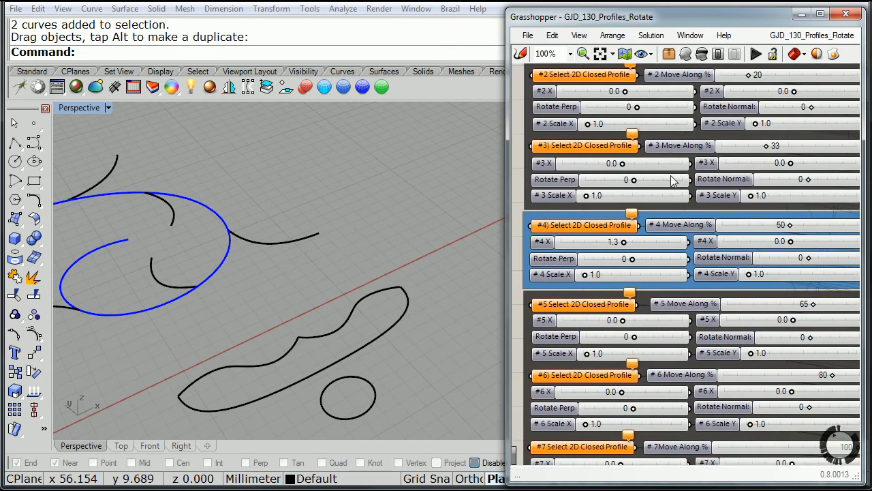
right_click_drag(648, 344, 640, 274)
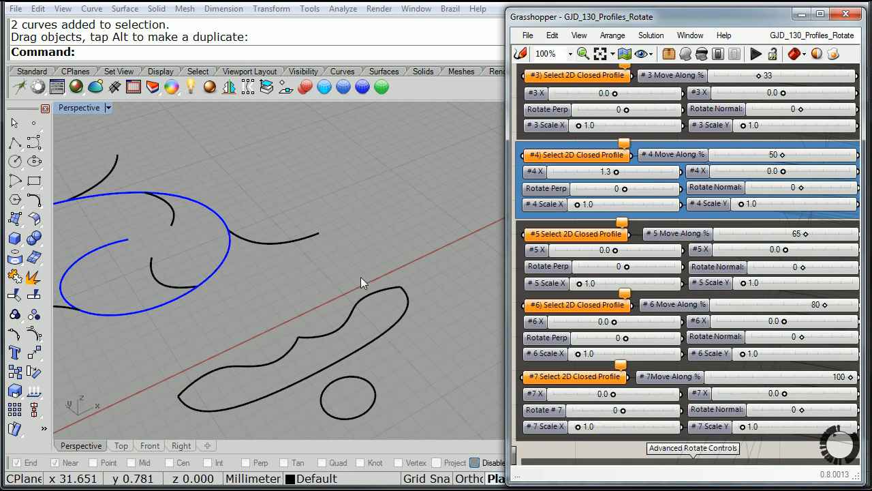
right_click_drag(621, 165, 614, 416)
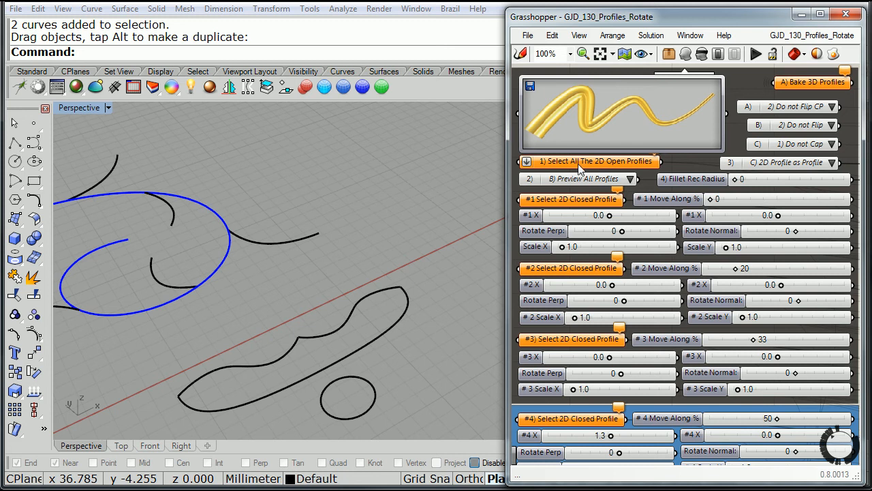
mouse_move(582, 170)
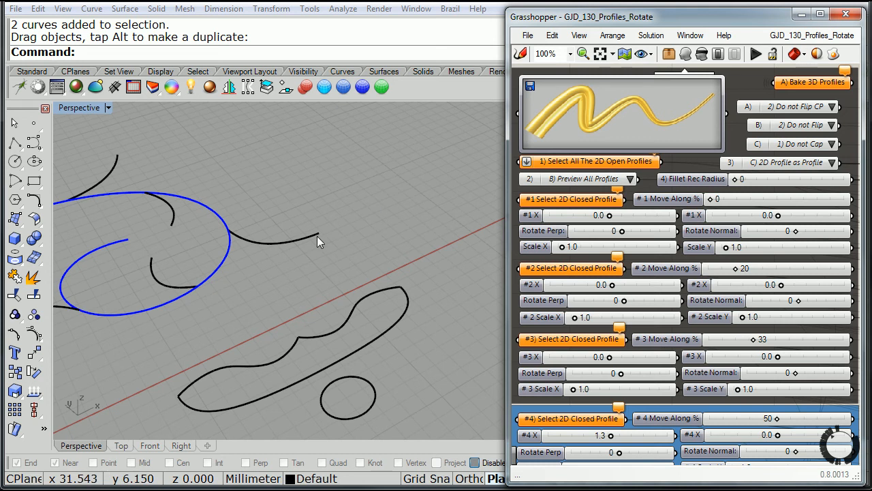
Assign the open branch curve outside the blue spiral as the single curve of "1) Select All The 2D Open Profiles"
left_click(570, 162)
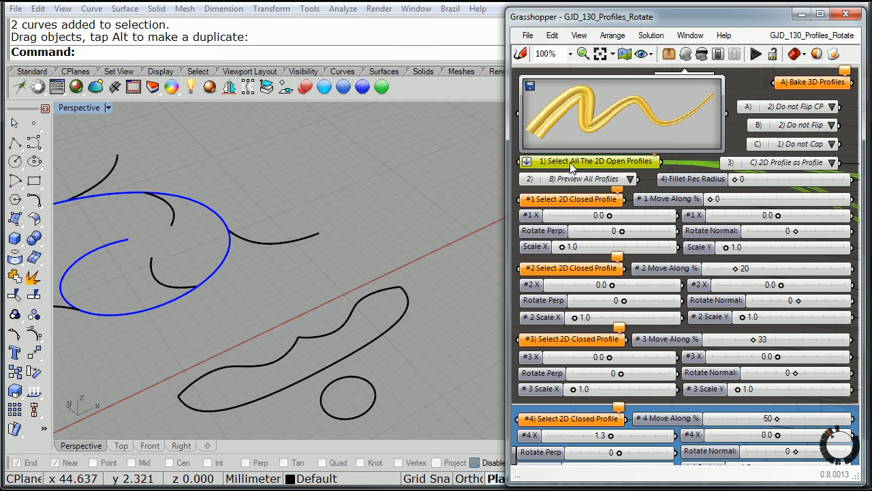
right_click(571, 167)
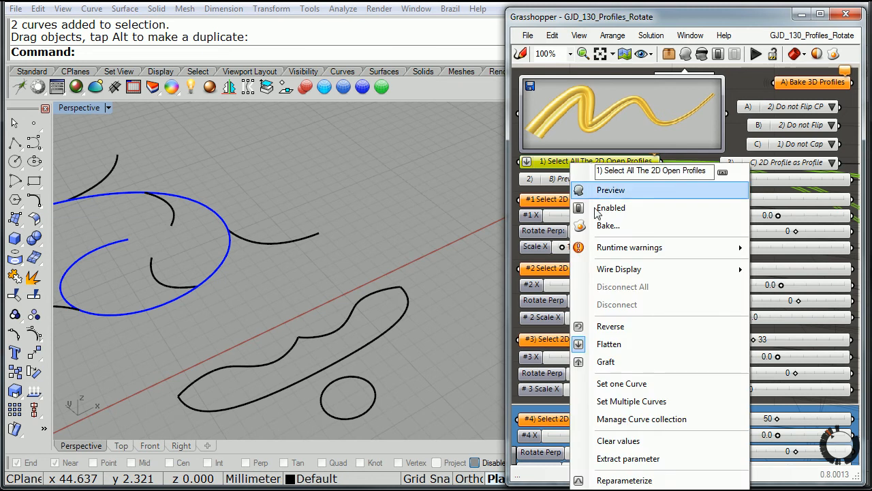
left_click(624, 383)
left_click(270, 243)
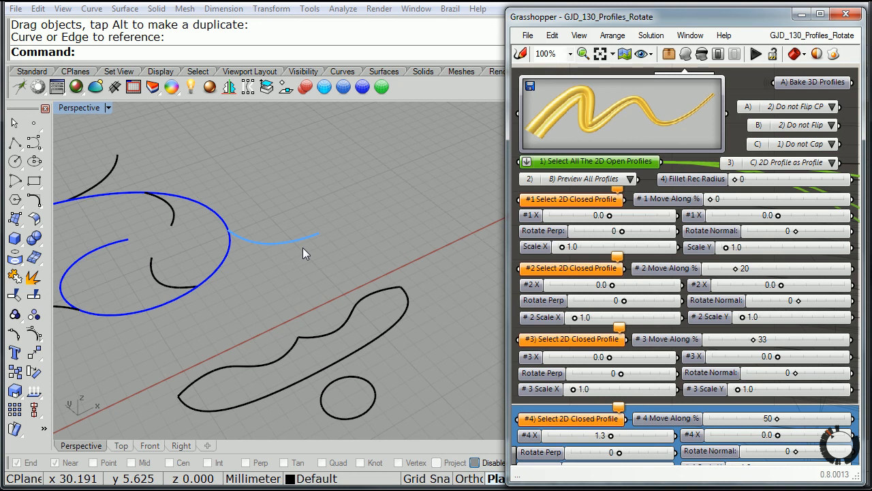
Assign the circle as the curve of "#1 Select 2D Closed Profile"
left_click(581, 200)
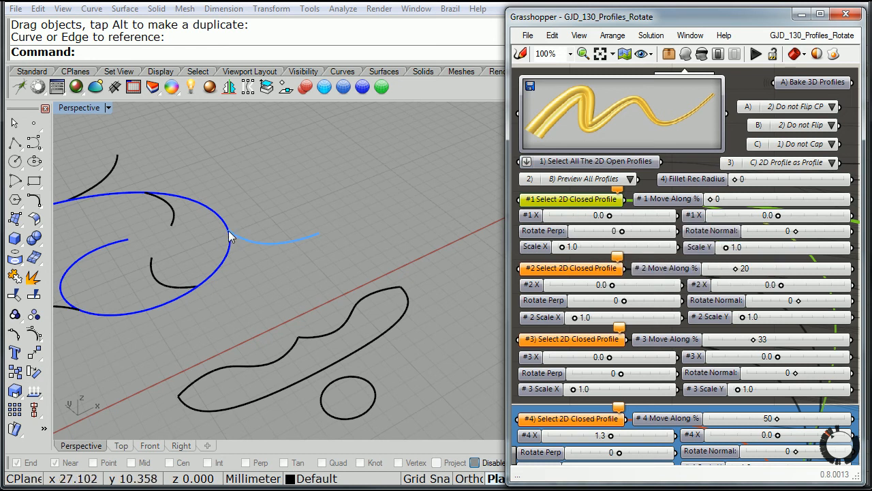
right_click(561, 206)
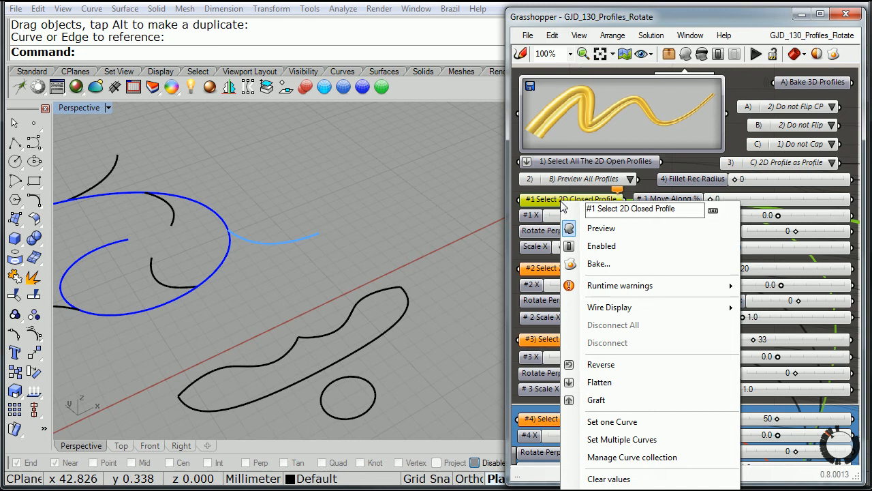
left_click(612, 422)
left_click(367, 411)
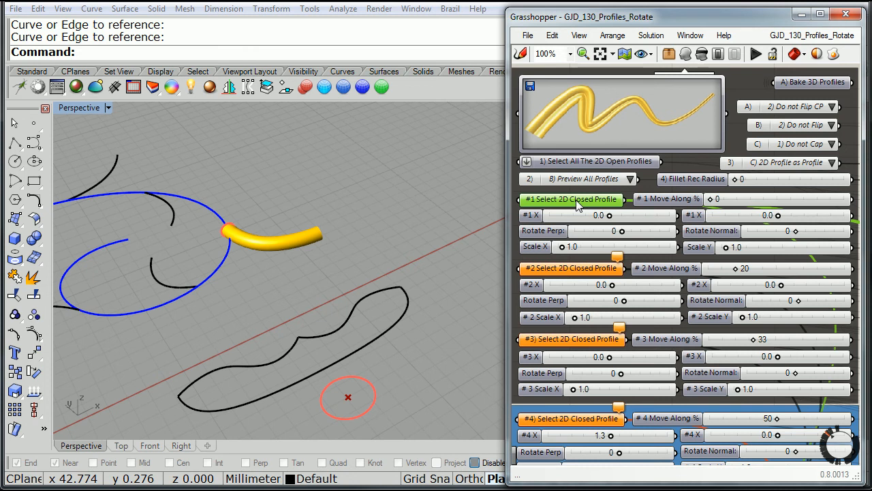
left_click(579, 249)
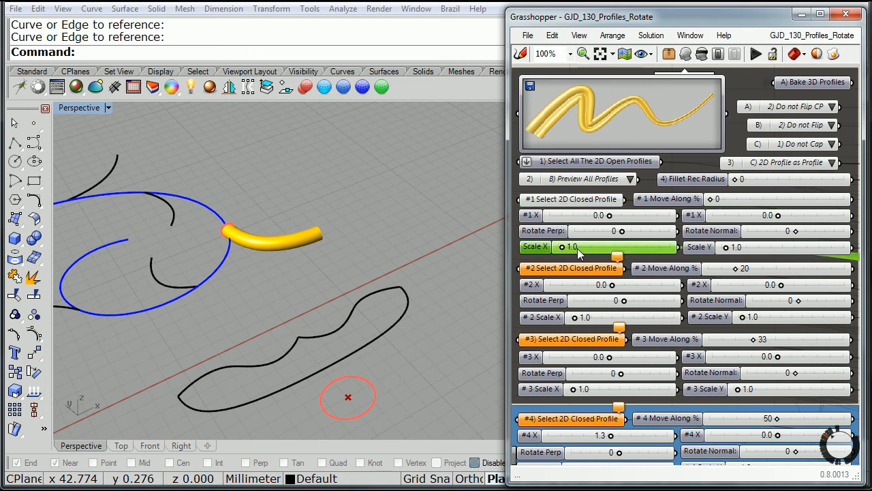
double_click(577, 248)
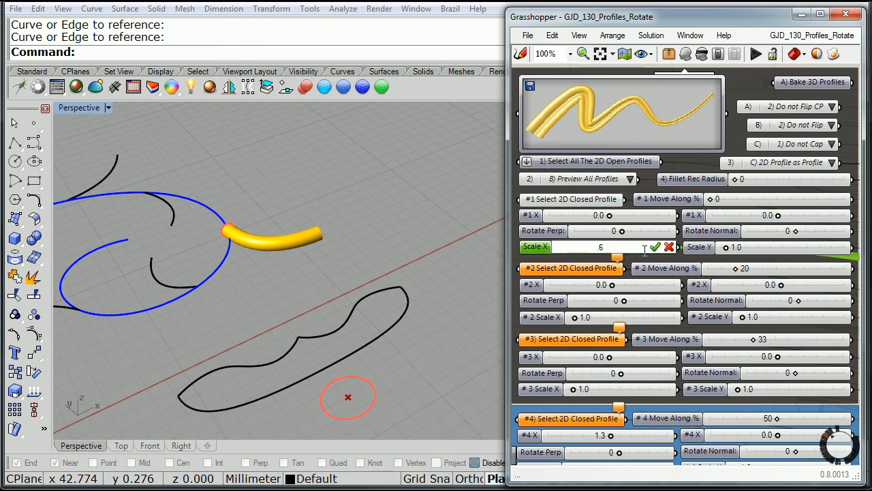
left_click(741, 250)
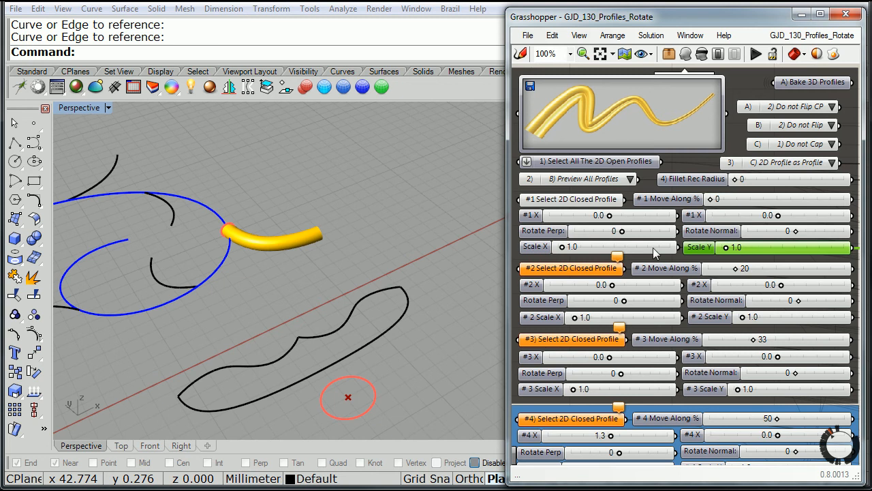
Set both Scale X and Scale Y of closed profile #1 to 0.6
left_click(577, 247)
double_click(577, 247)
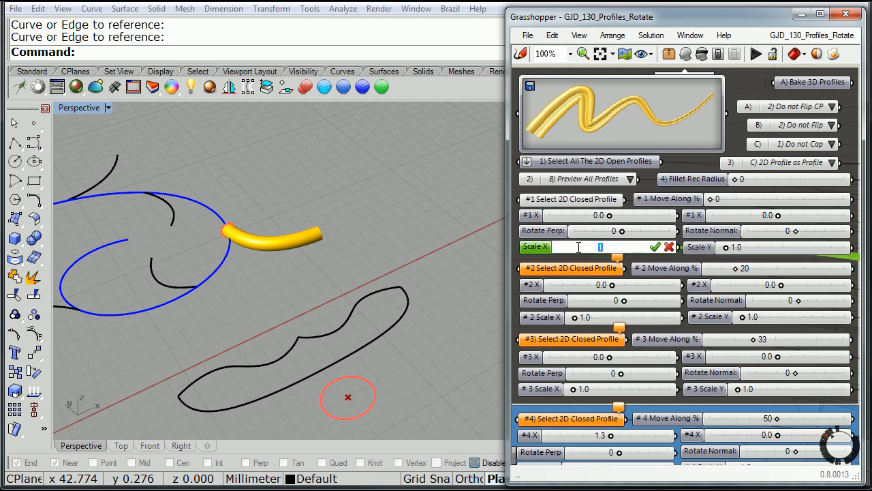
type(".6")
key("Return")
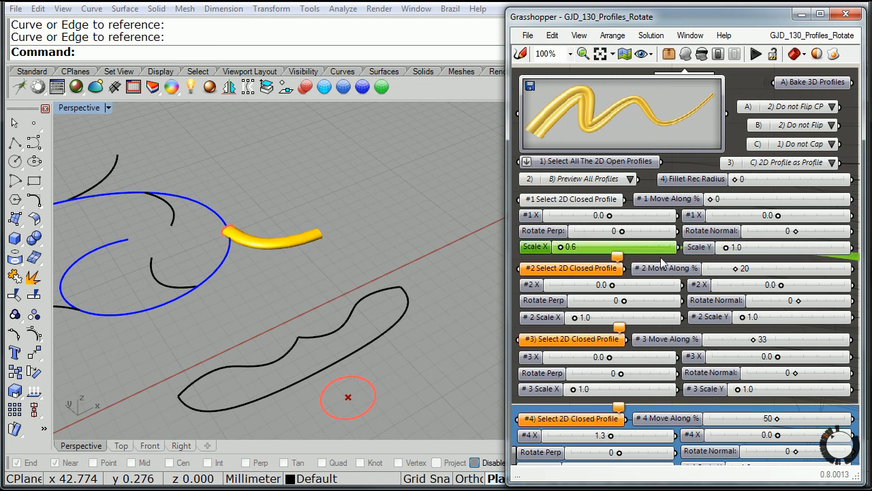
left_click(743, 249)
double_click(743, 250)
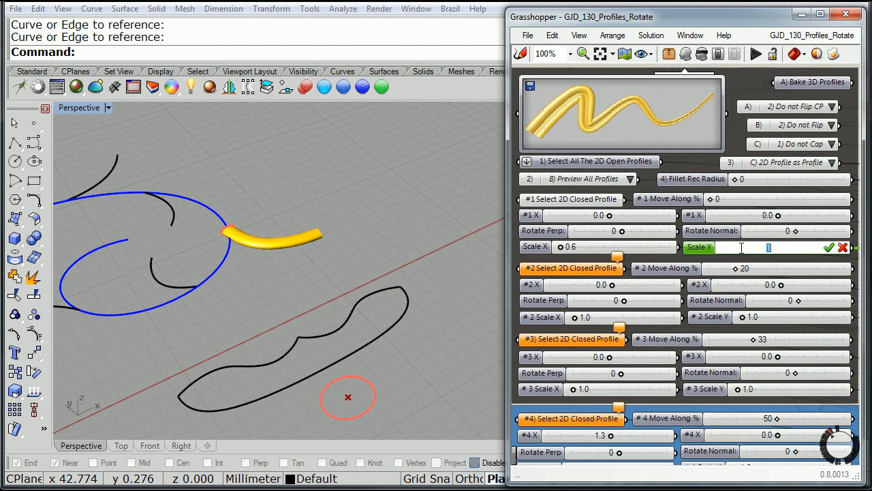
type(".6")
key("Return")
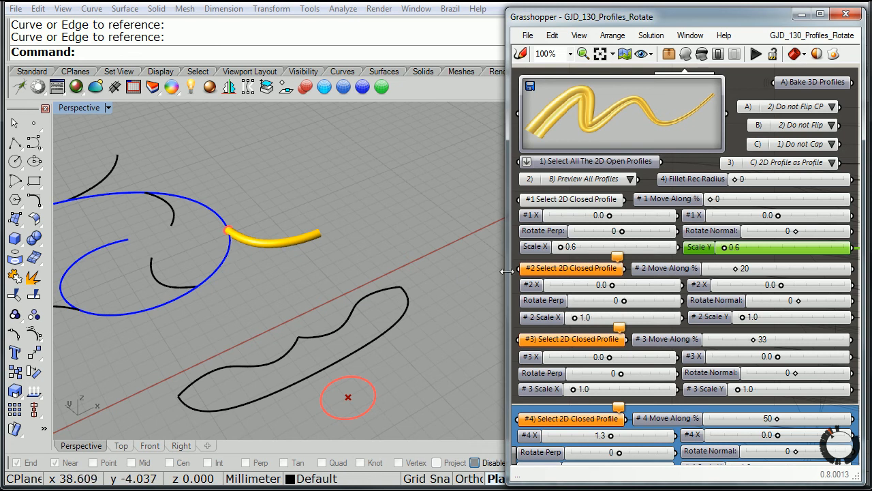
Assign the same circle as the curve of "#2 Select 2D Closed Profile"
right_click(565, 271)
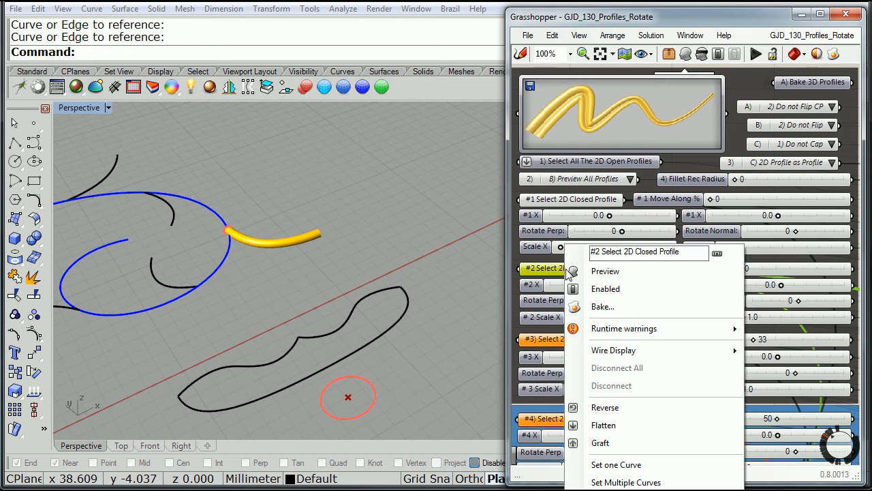
left_click(618, 467)
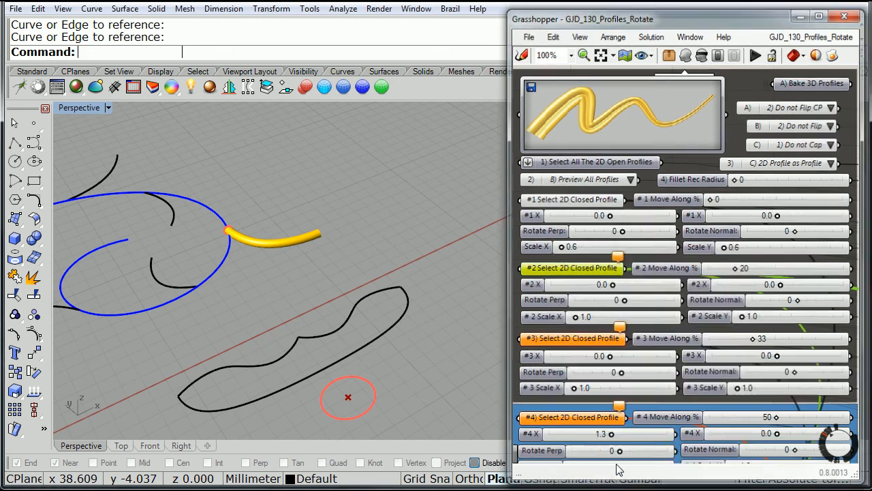
left_click(375, 408)
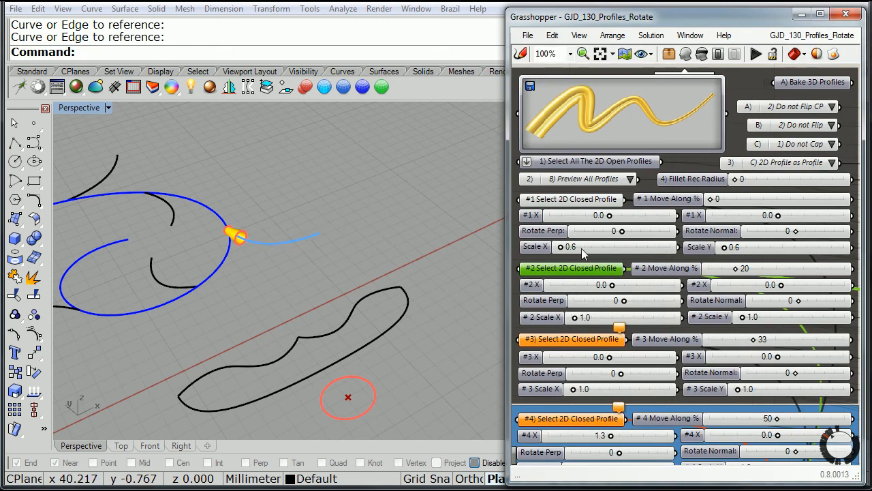
Set both Scale X and Scale Y of closed profile #2 to 0.6
left_click(590, 319)
double_click(587, 318)
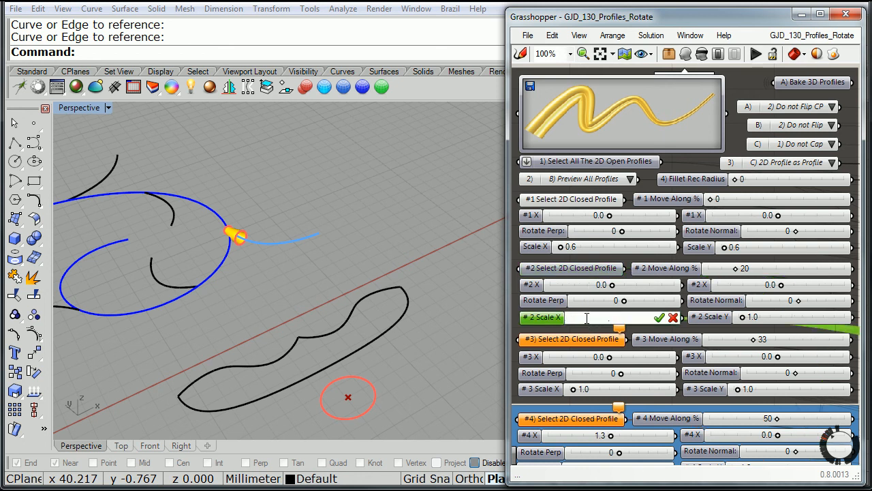
key("Return")
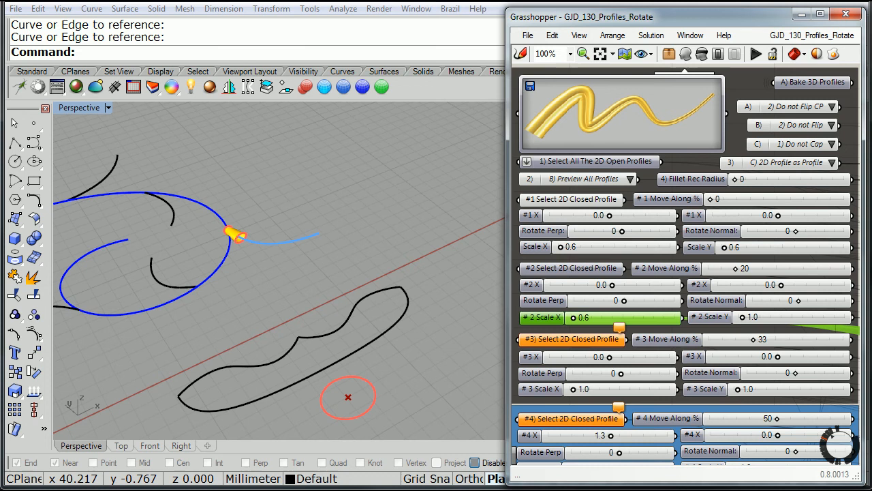
left_click(761, 321)
double_click(761, 319)
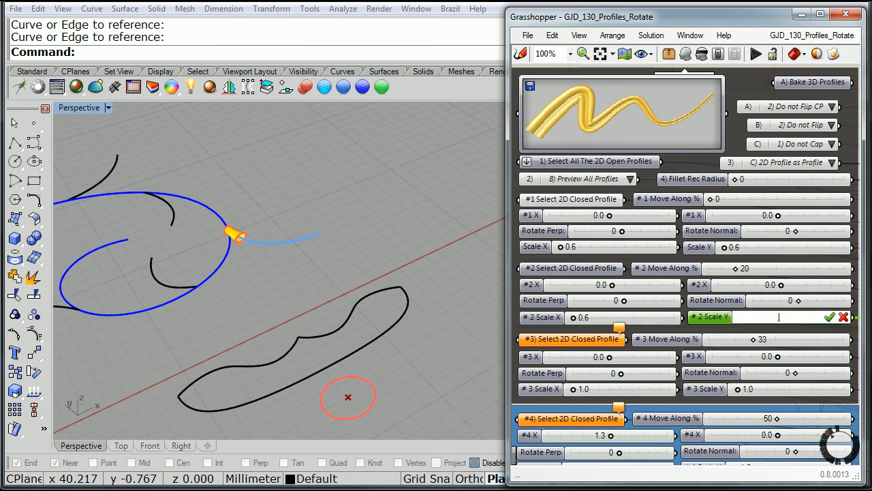
type(".6")
key("Return")
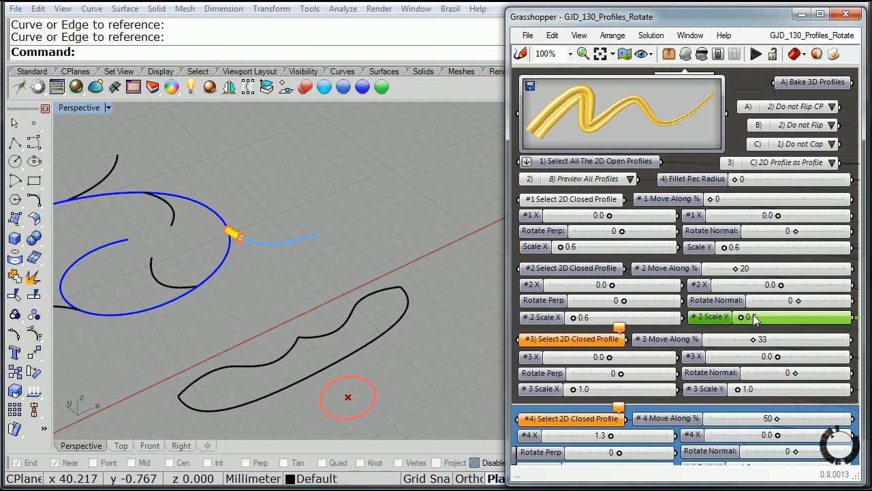
scroll(261, 279, "up", 1)
right_click_drag(261, 280, 280, 305)
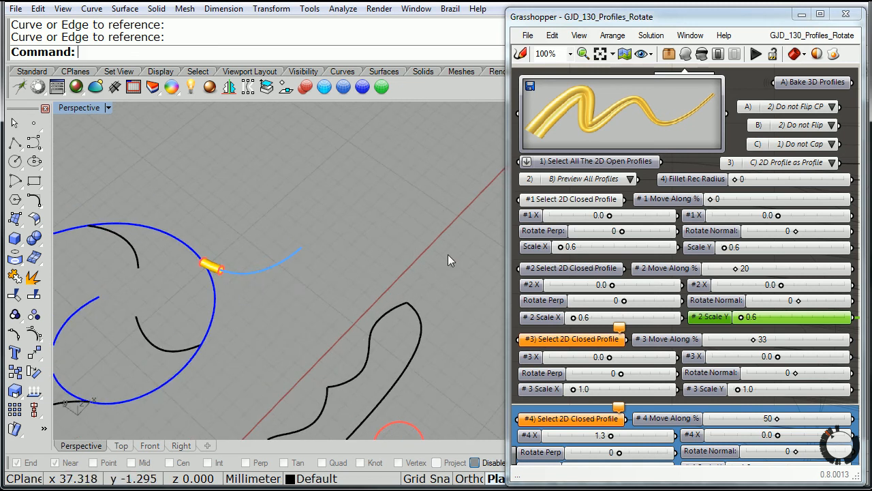
Assign the wavy closed curve as the curve of "#3) Select 2D Closed Profile"
left_click(578, 345)
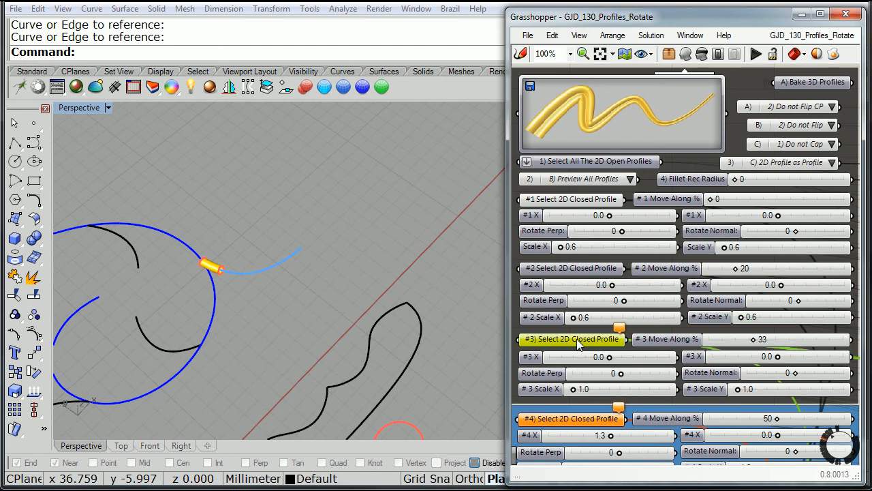
right_click(579, 345)
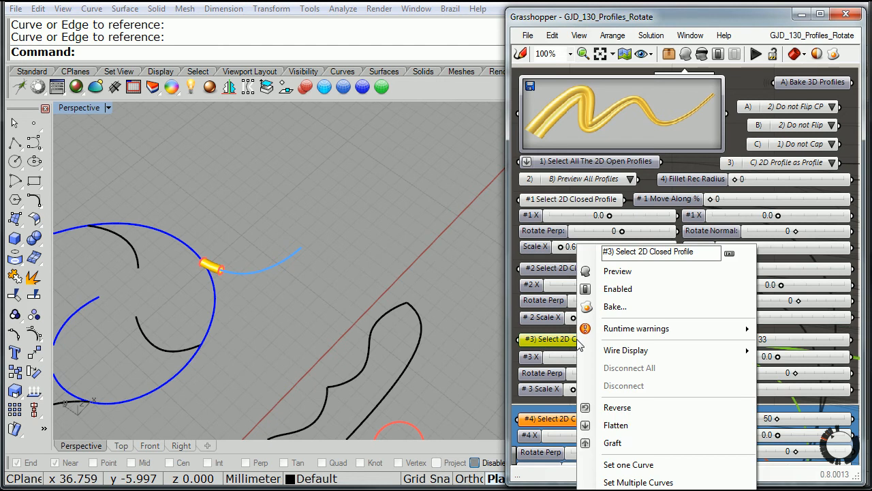
left_click(628, 465)
right_click_drag(407, 358, 384, 342)
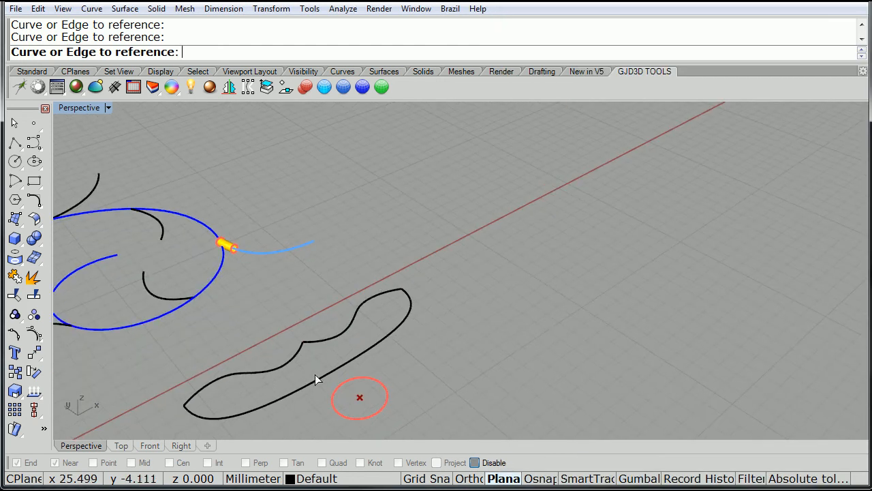
left_click(299, 388)
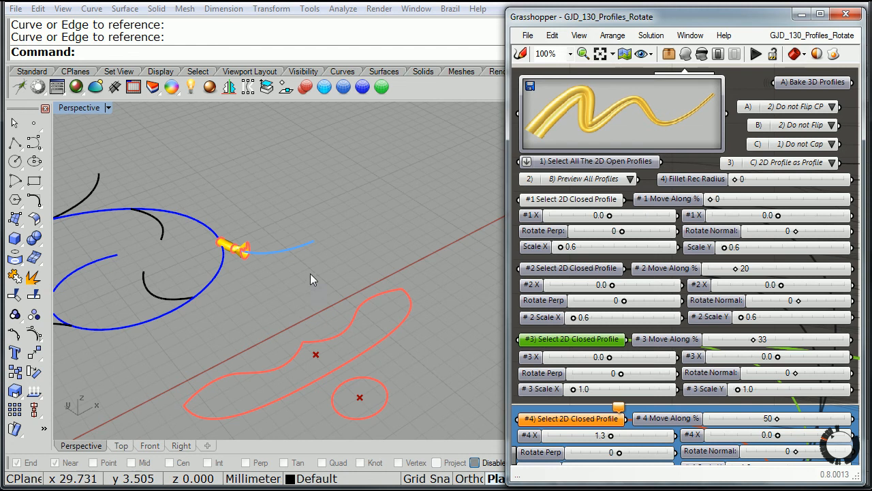
Set "# 3 Move Along %" to 44 and "# 2 Scale Y" to 0.4
scroll(239, 262, "up", 5)
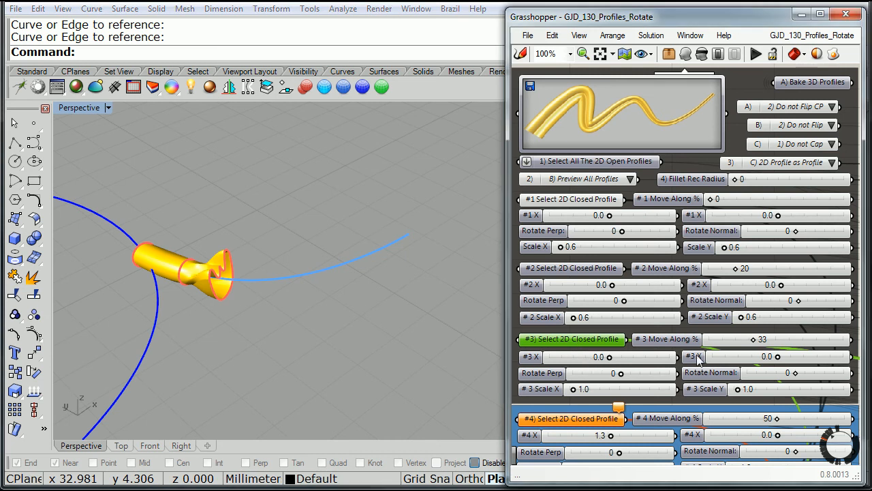
left_click_drag(754, 340, 771, 340)
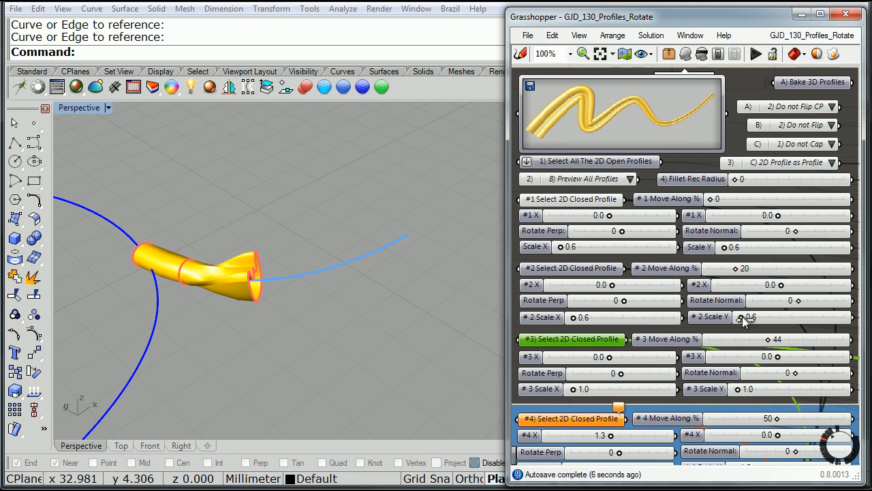
left_click_drag(743, 322, 741, 321)
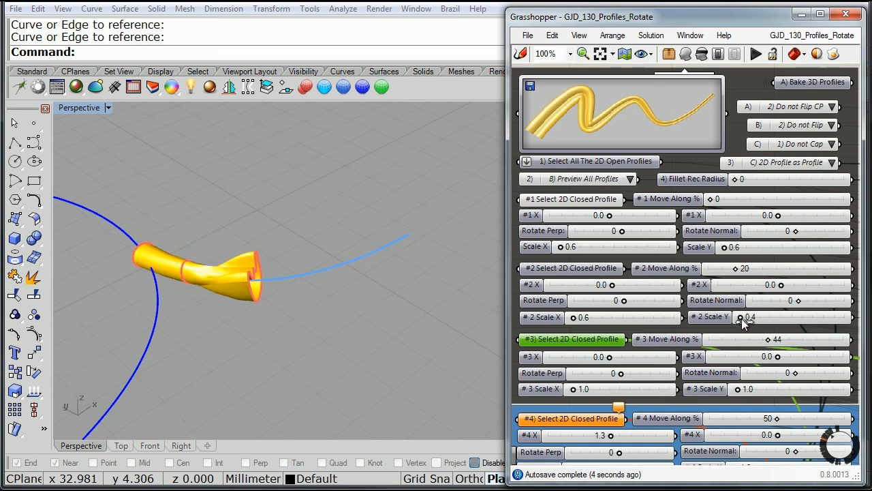
double_click(752, 319)
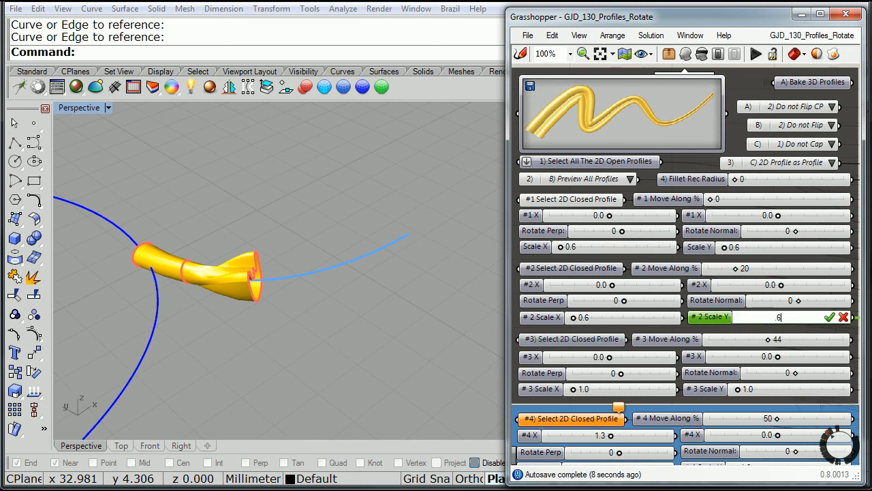
left_click(770, 341)
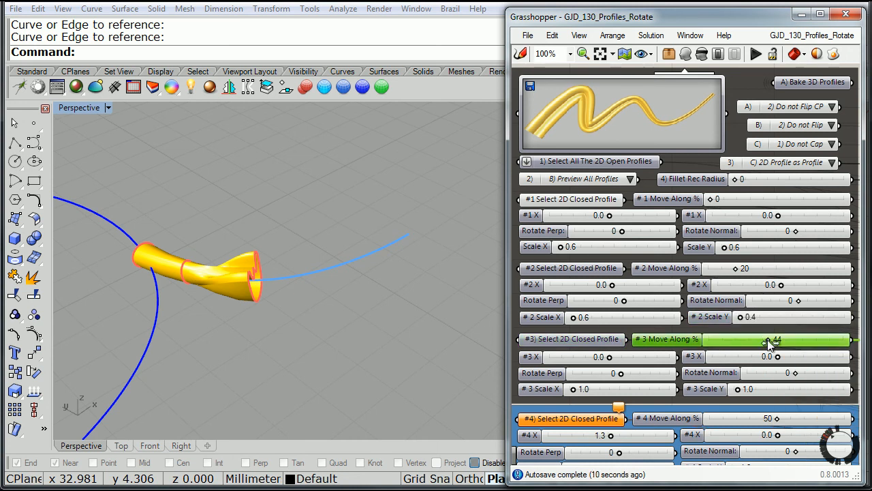
Set "# 3 Move Along %" to 49 and "# 3 Scale Y" to 4.9
left_click_drag(770, 341, 780, 342)
left_click_drag(739, 389, 752, 389)
right_click_drag(370, 210, 358, 232)
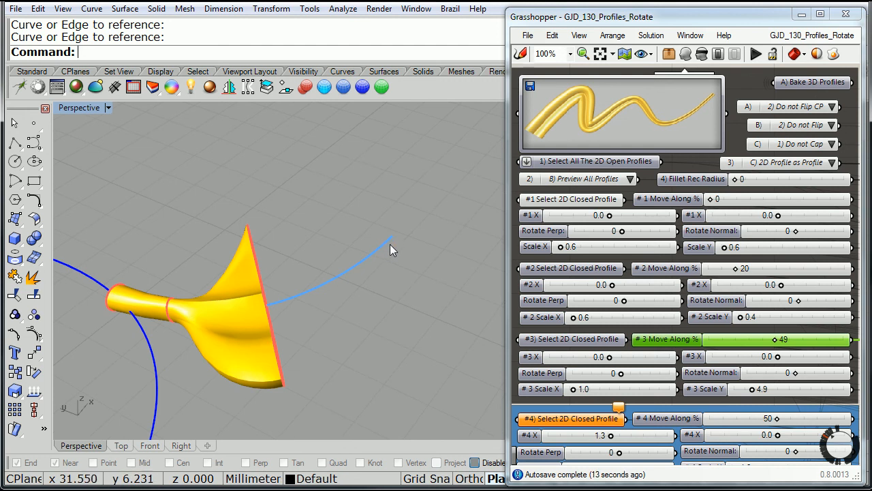
Assign the circle as the curve of "#4) Select 2D Closed Profile"
right_click_drag(583, 334, 600, 220)
left_click(574, 289)
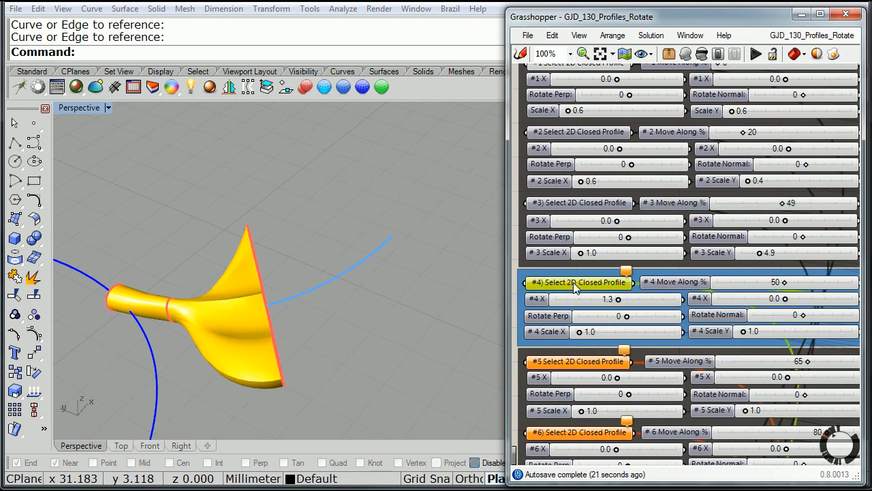
right_click(574, 287)
left_click(621, 464)
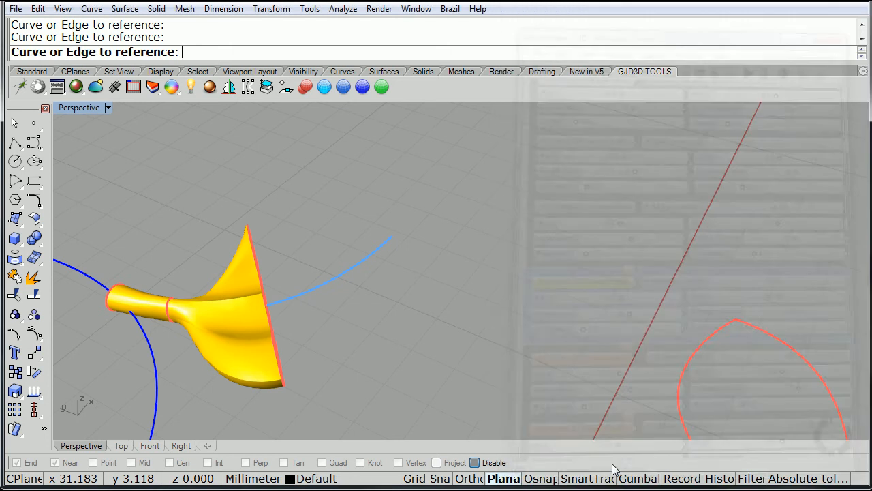
right_click_drag(632, 364, 615, 317)
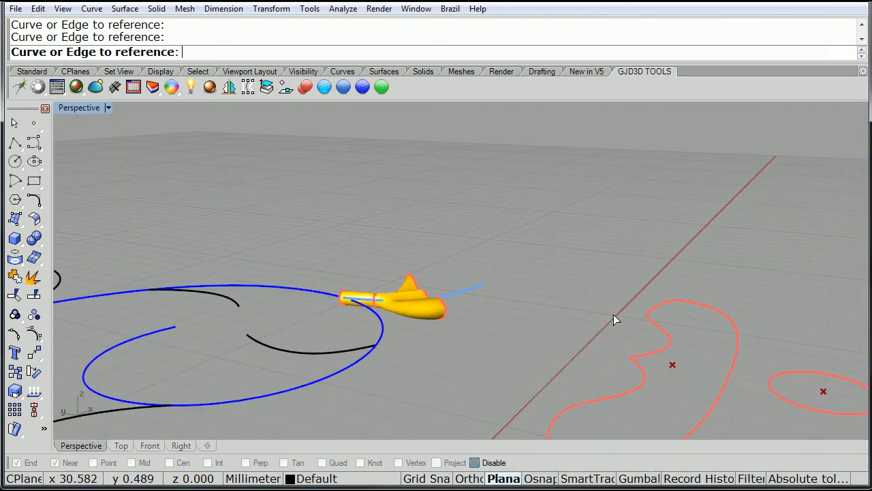
left_click(788, 405)
Position closed profile #4 near the end of the branch curve by setting "# 4 Move Along %" to 98
right_click_drag(430, 231, 513, 255)
scroll(442, 288, "up", 2)
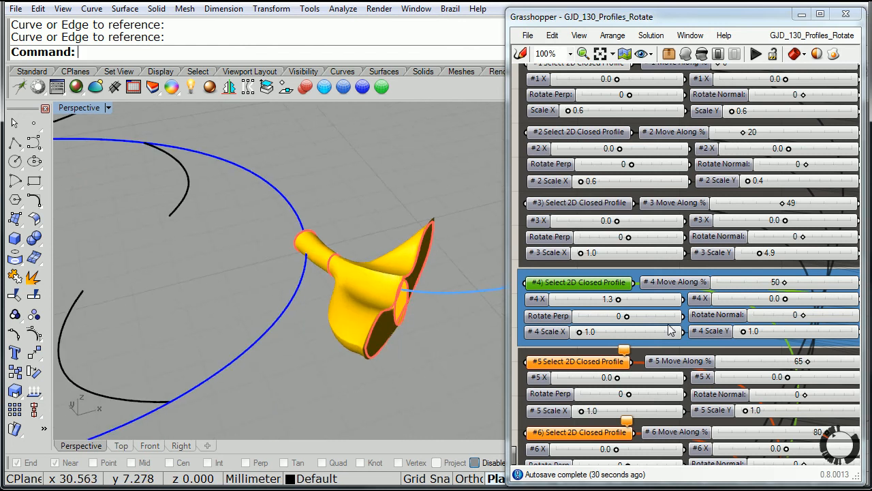
left_click_drag(784, 283, 836, 284)
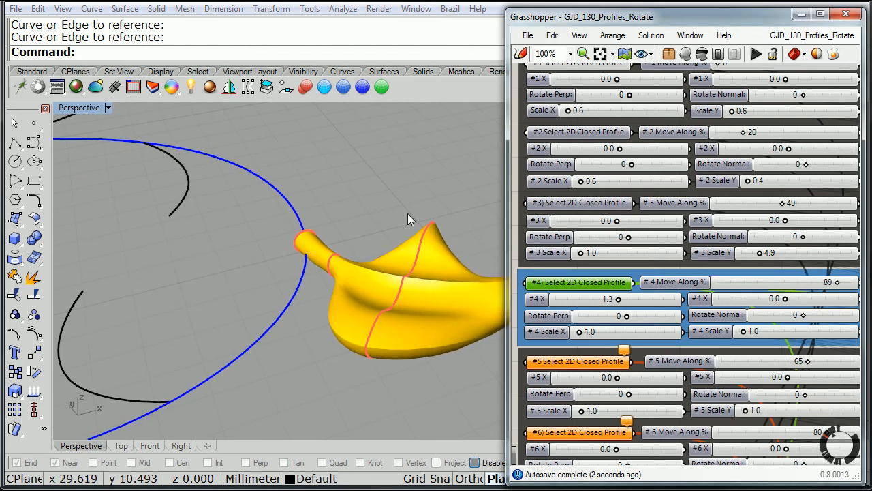
right_click_drag(393, 208, 259, 203, "shift")
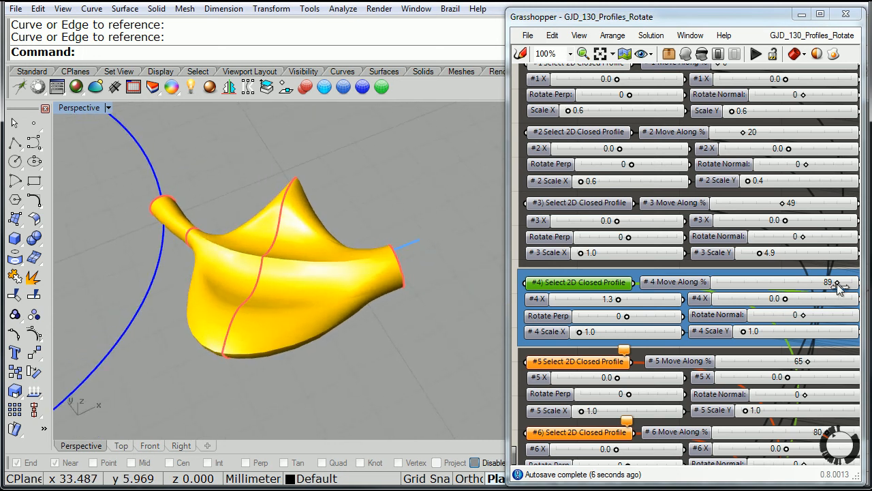
left_click_drag(837, 282, 850, 287)
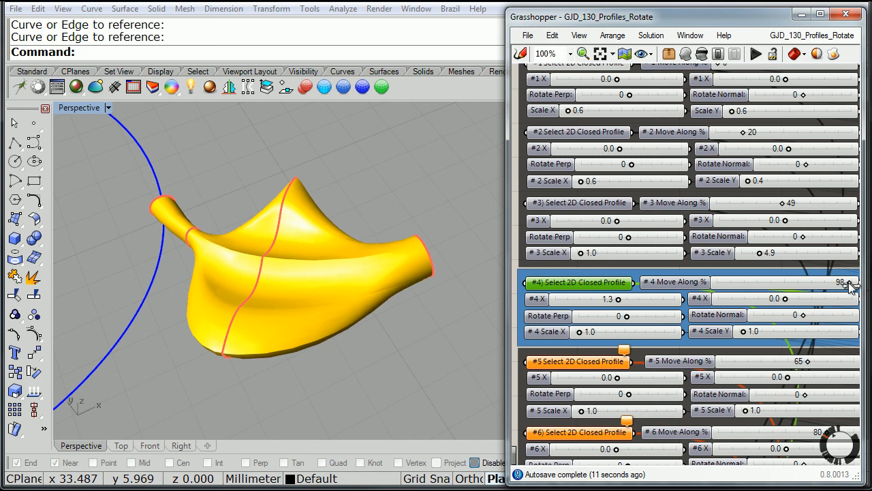
Set both Scale X and Scale Y of closed profile #4 to 0.3
double_click(591, 334)
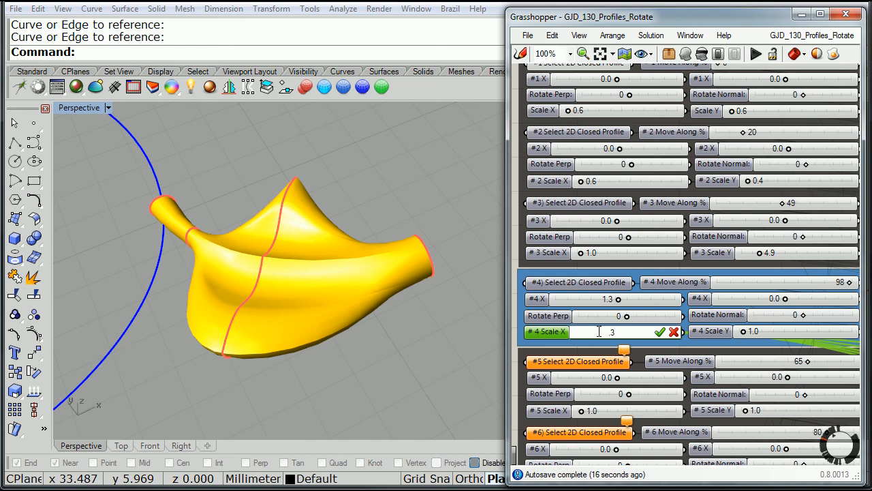
type(".3")
key("Return")
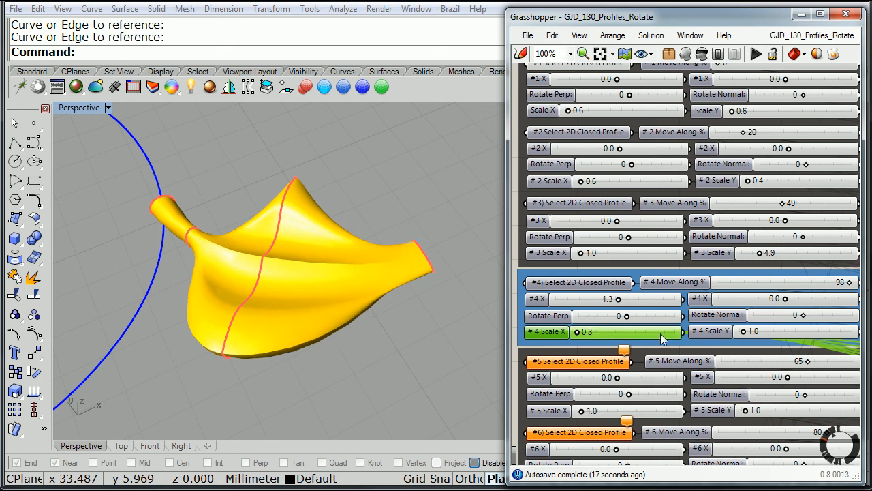
double_click(753, 332)
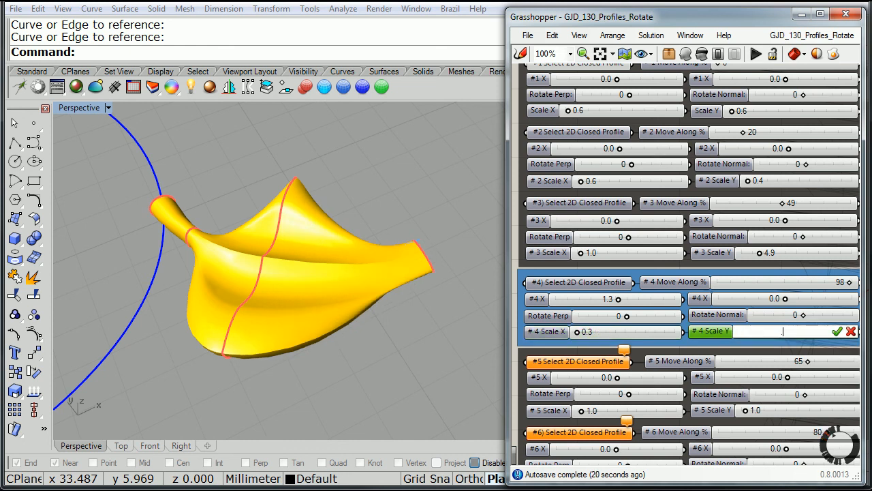
type(".3")
key("Return")
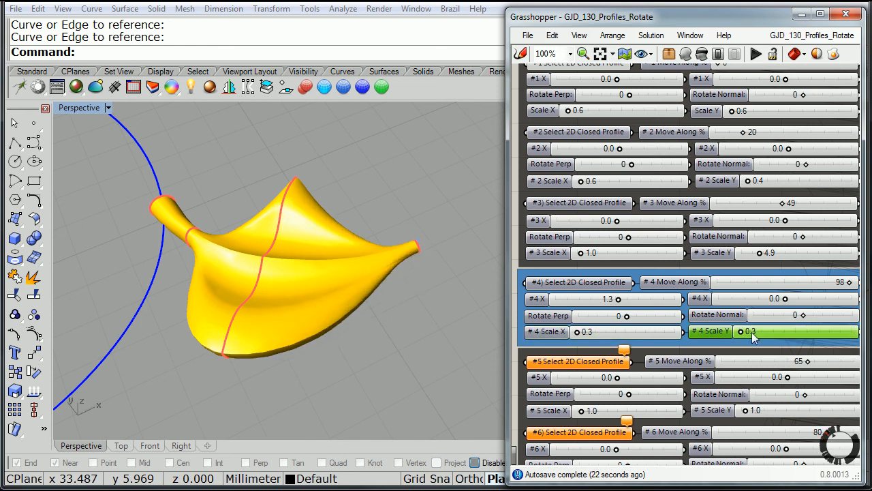
Set the first "#4 X" offset of closed profile #4 to 0
right_click_drag(484, 288, 422, 274)
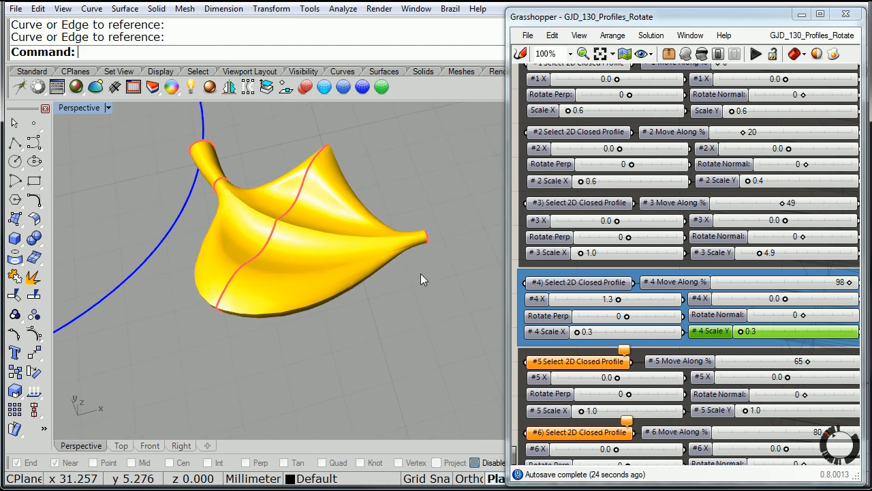
left_click(612, 300)
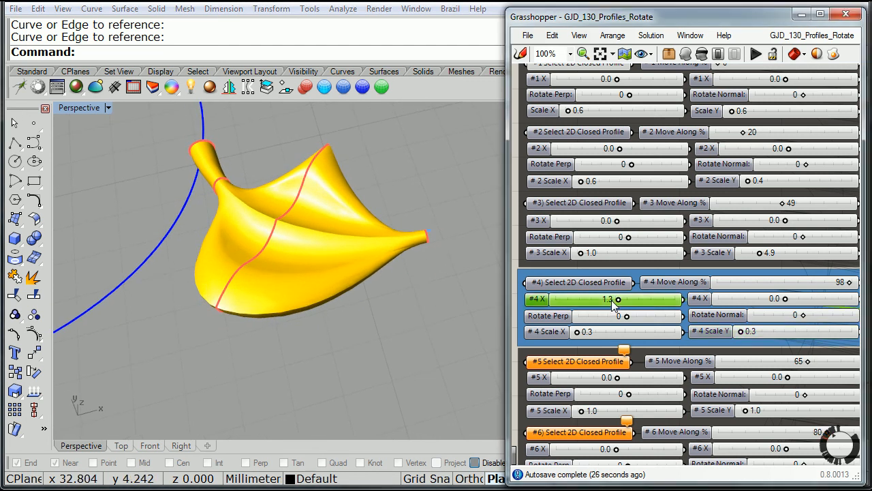
double_click(613, 302)
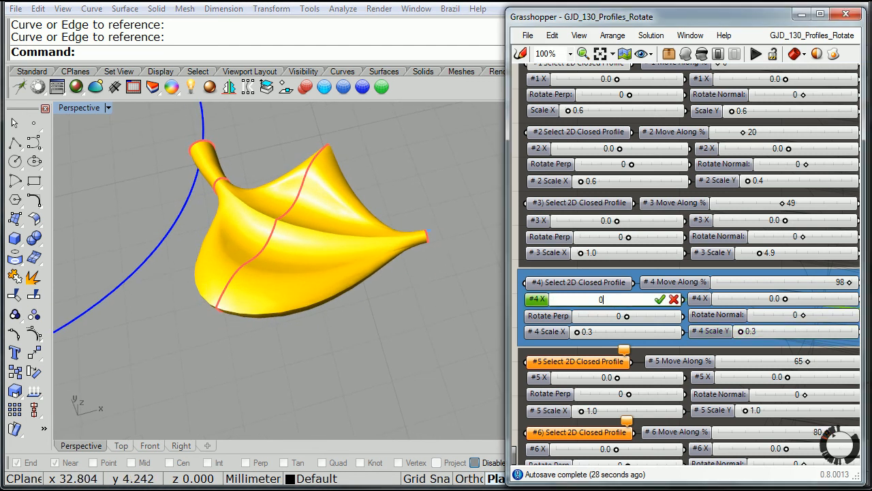
type("0")
key("Return")
right_click_drag(418, 263, 484, 276)
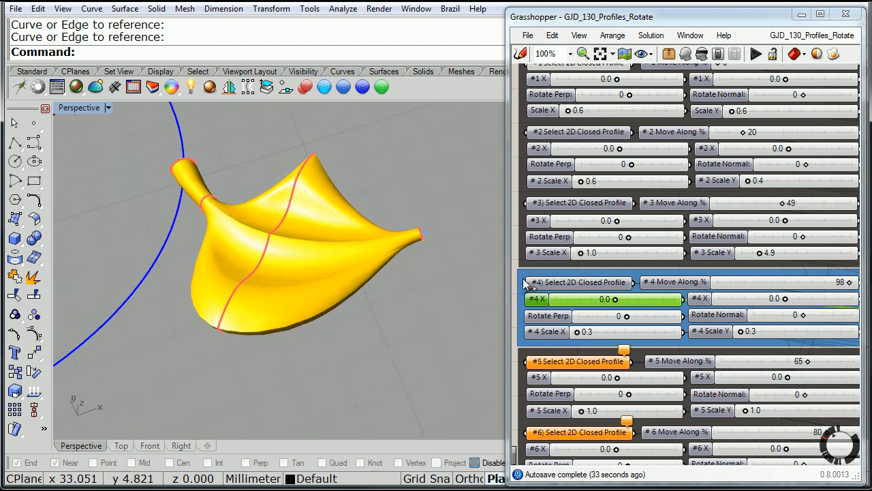
Assign the circle as the curve of "#5 Select 2D Closed Profile"
left_click(577, 363)
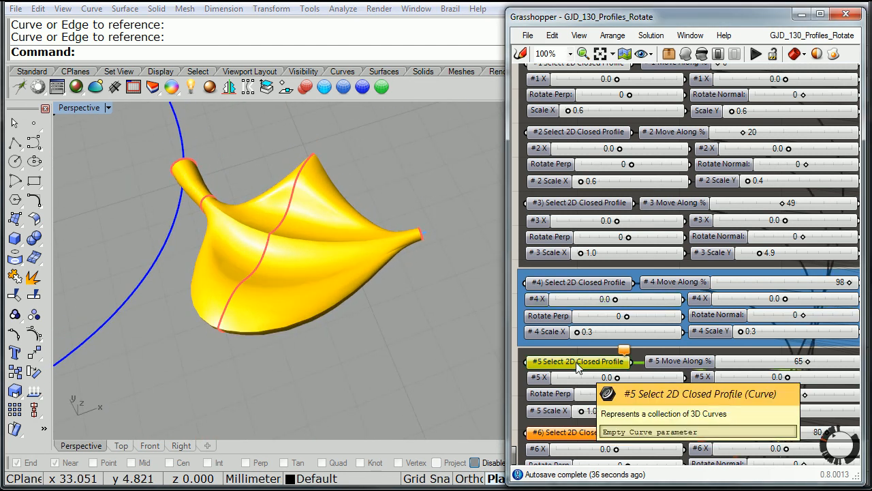
right_click(577, 366)
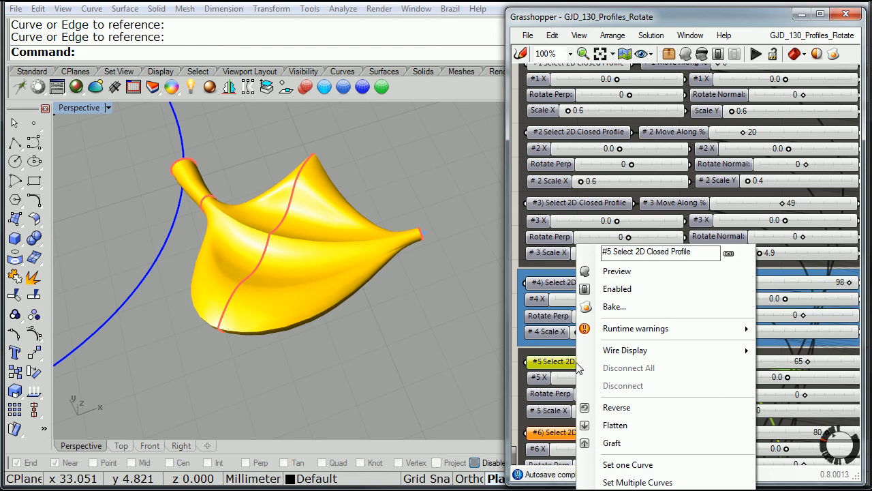
left_click(628, 464)
scroll(468, 294, "down", 4)
scroll(459, 347, "down", 4)
left_click(469, 419)
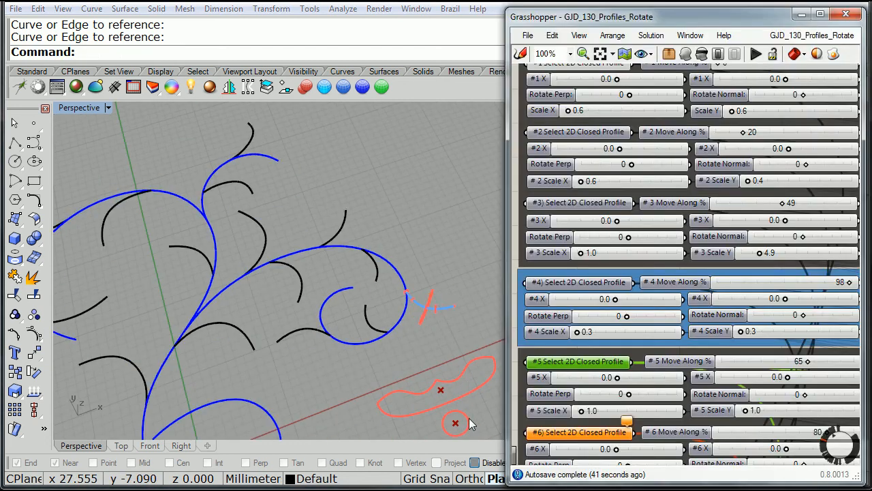
Place closed profile #5 at the tip of the branch curve by setting "# 5 Move Along %" to 100
scroll(469, 302, "up", 3)
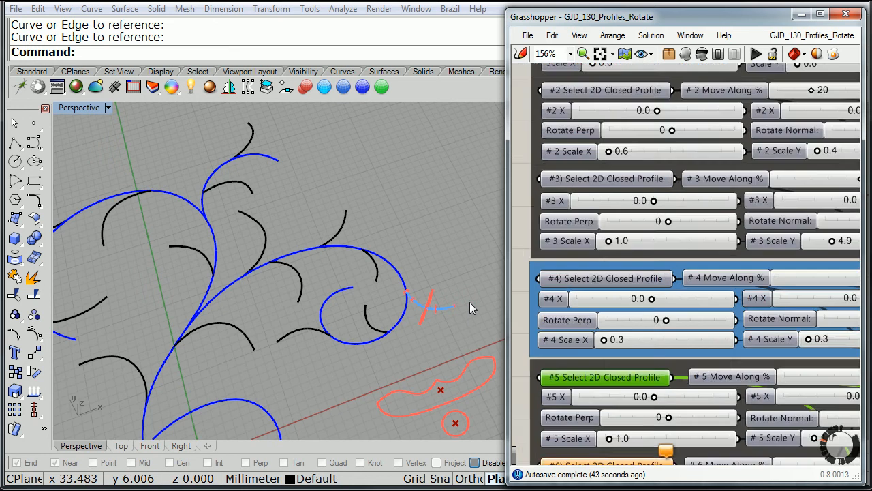
scroll(448, 298, "down", 3)
scroll(454, 295, "down", 2)
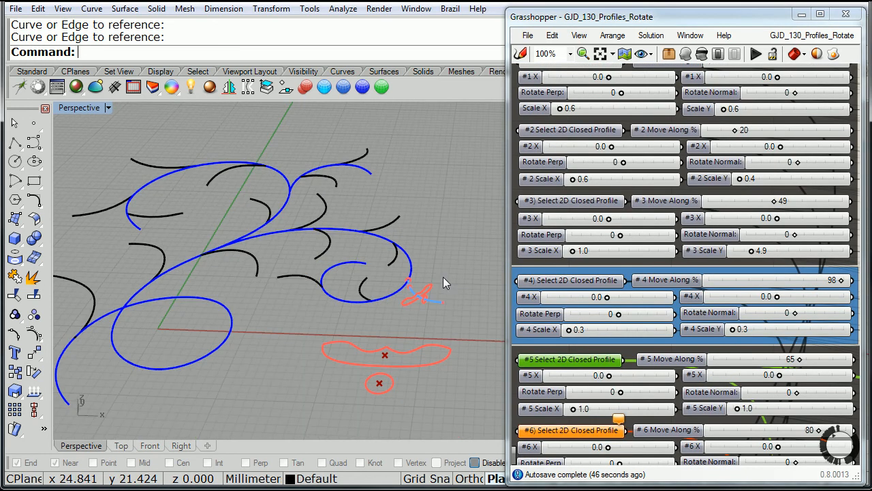
scroll(449, 290, "up", 5)
right_click_drag(441, 312, 348, 297)
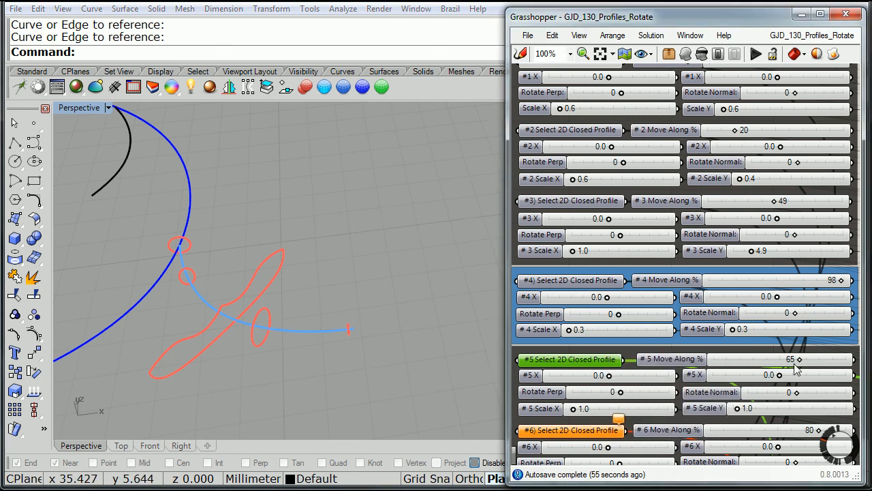
left_click_drag(804, 363, 857, 361)
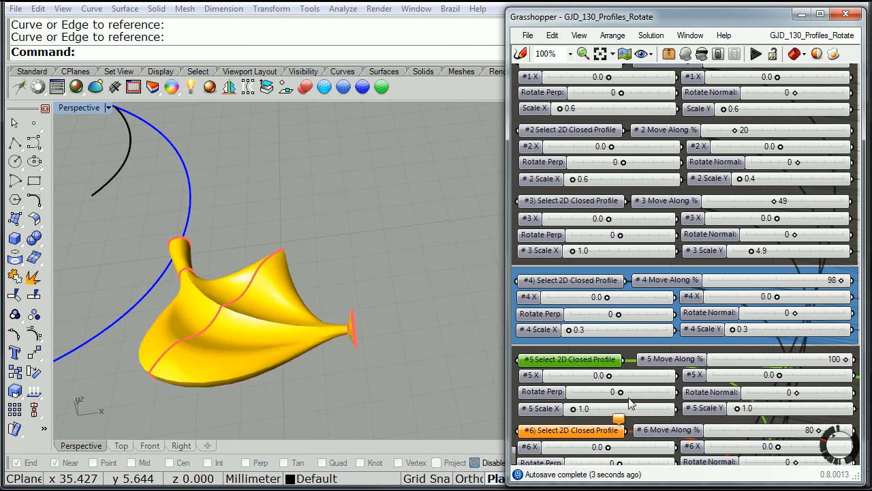
Set both Scale X and Scale Y of closed profile #5 to 0.1
double_click(588, 410)
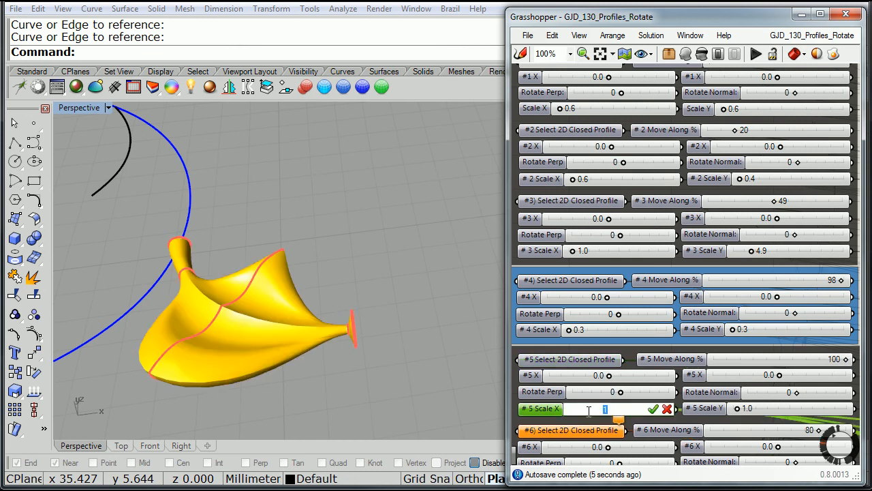
left_click(749, 408)
double_click(751, 409)
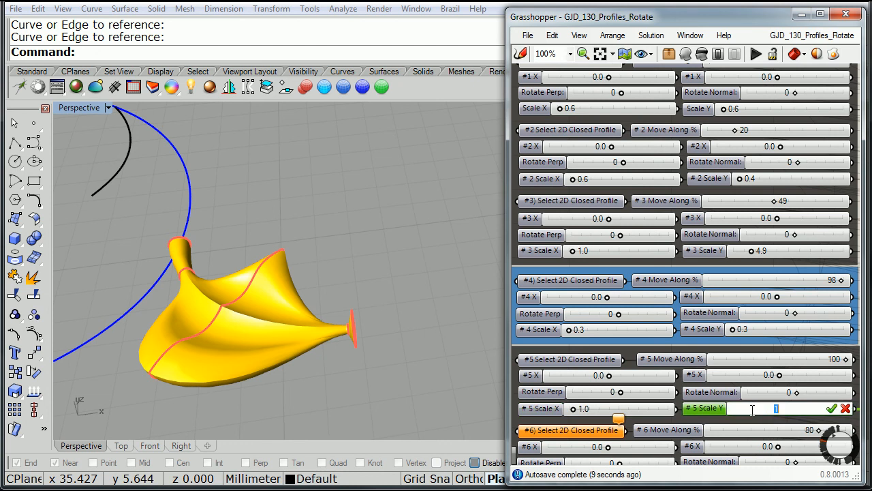
key("BackSpace")
key("Return")
double_click(587, 411)
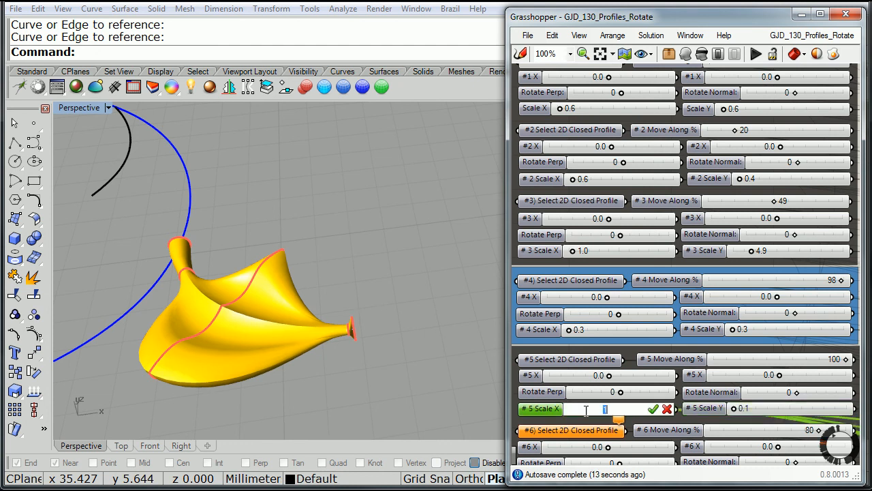
type(".1")
key("Return")
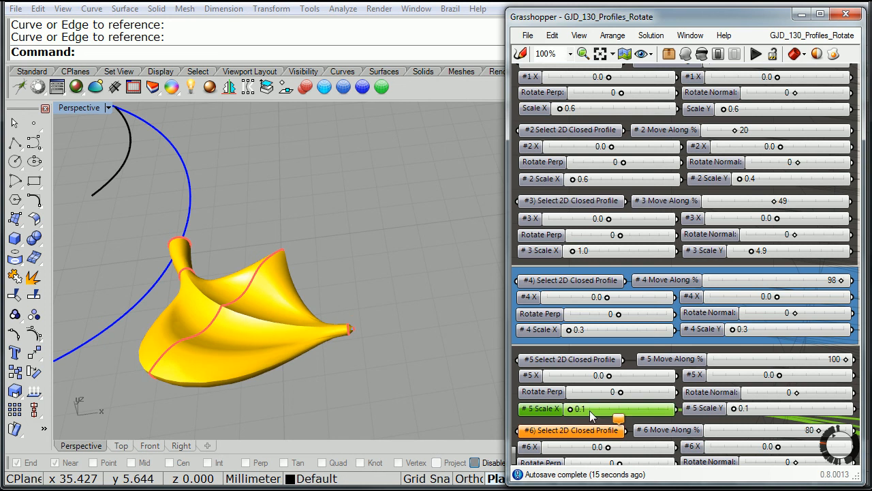
Narrow the leaf's middle by setting "# 3 Scale Y" of closed profile #3 to 3.4
right_click_drag(370, 326, 348, 324)
scroll(344, 313, "up", 6)
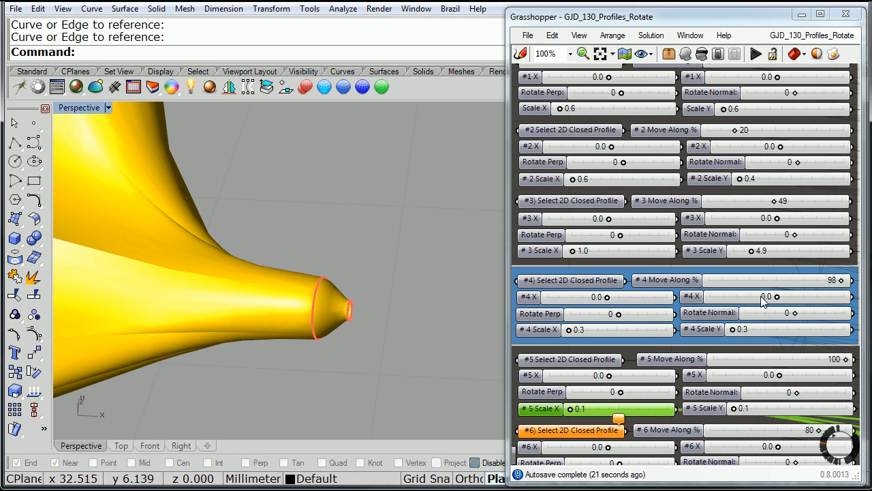
left_click(842, 282)
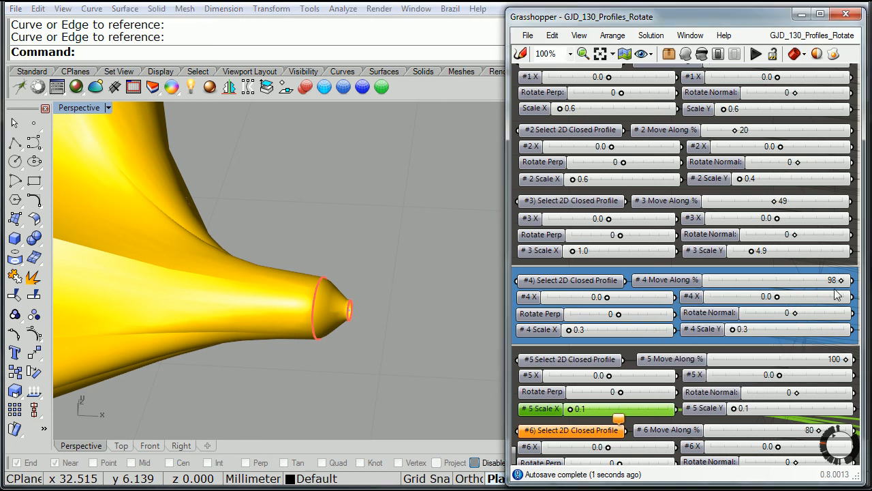
right_click_drag(382, 270, 330, 230)
scroll(363, 259, "down", 10)
right_click_drag(264, 230, 355, 273)
scroll(364, 231, "down", 6)
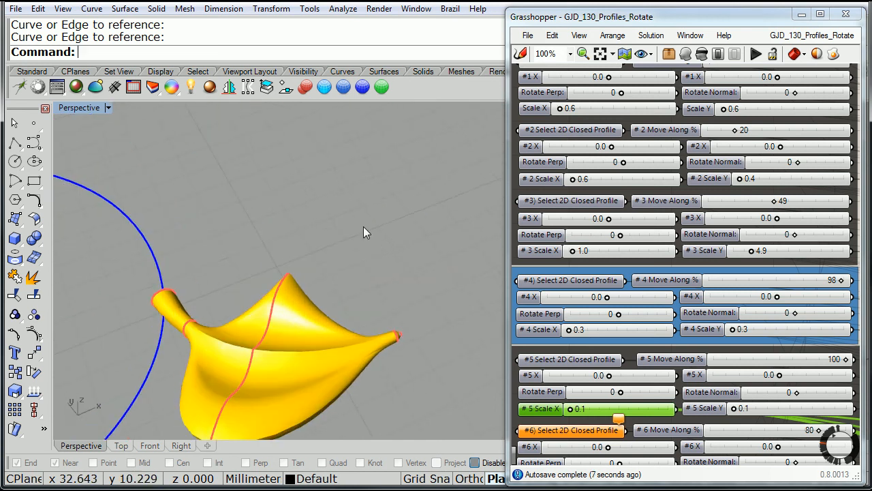
right_click_drag(363, 223, 352, 284)
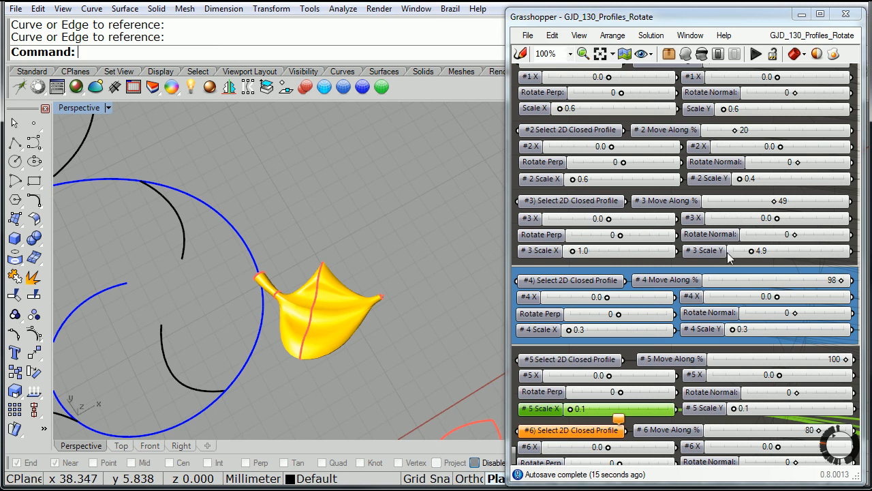
left_click_drag(752, 251, 747, 251)
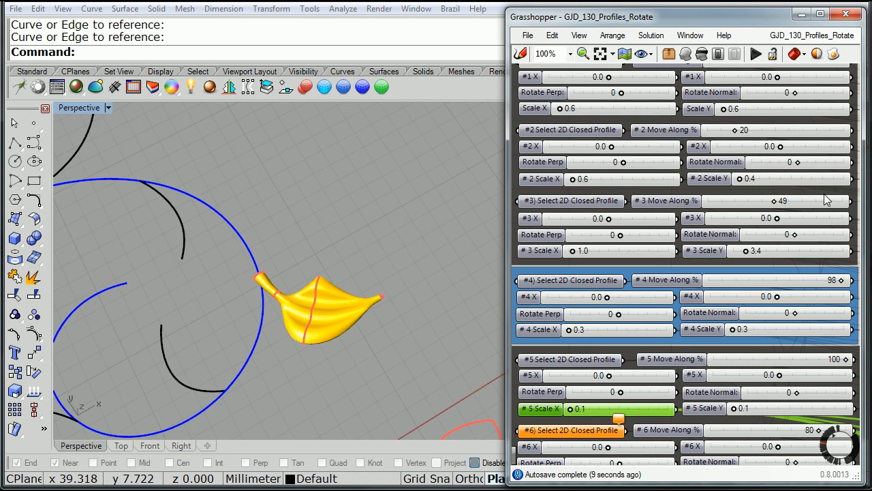
Set option C of the definition to "2) Cap all" and check the leaf's tip up close
right_click_drag(780, 118, 785, 259)
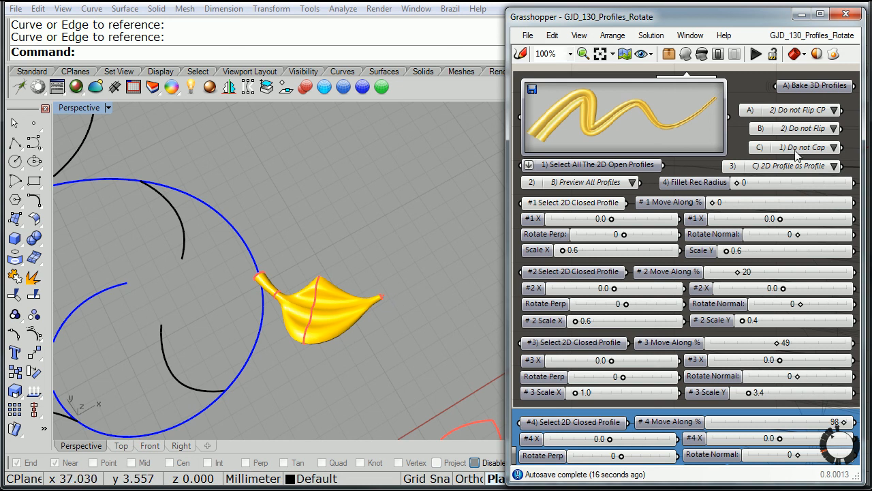
left_click(834, 147)
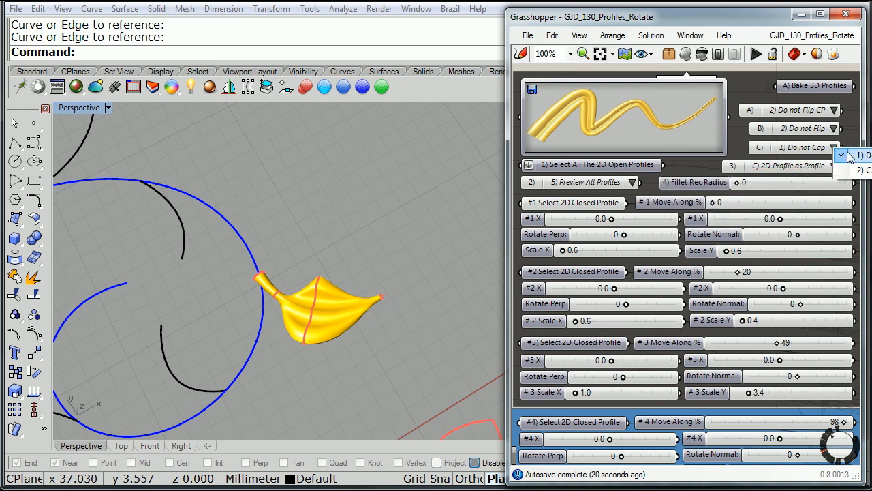
left_click(860, 170)
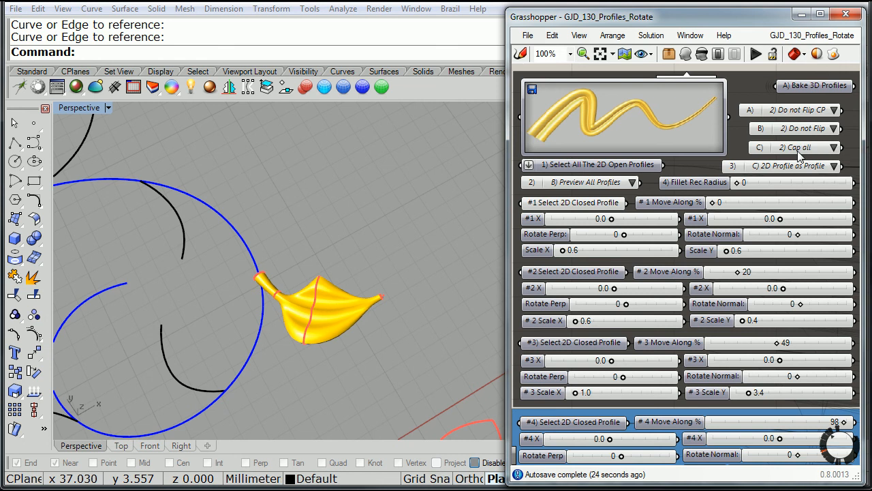
right_click_drag(403, 321, 432, 242)
scroll(389, 225, "up", 10)
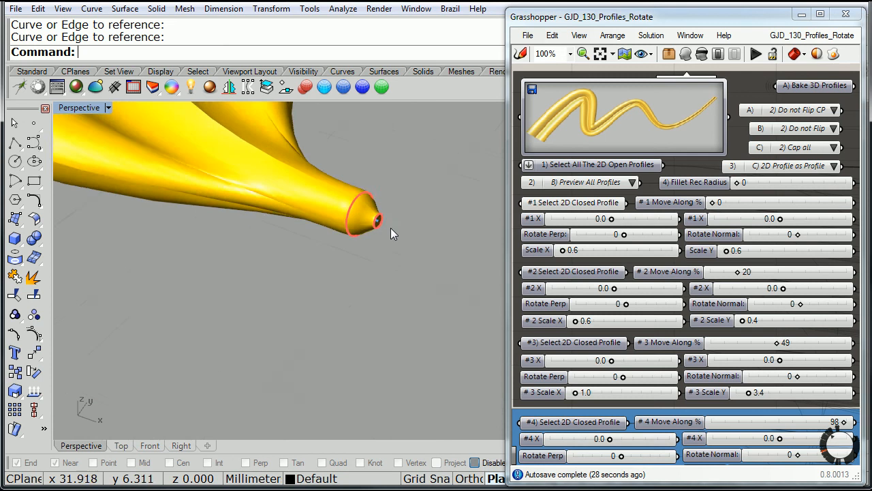
scroll(390, 234, "up", 3)
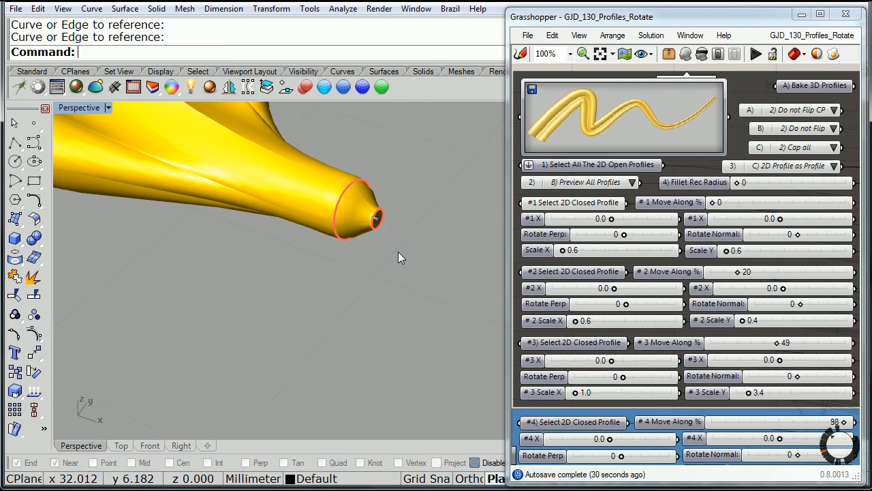
right_click_drag(360, 254, 428, 255)
scroll(402, 255, "down", 11)
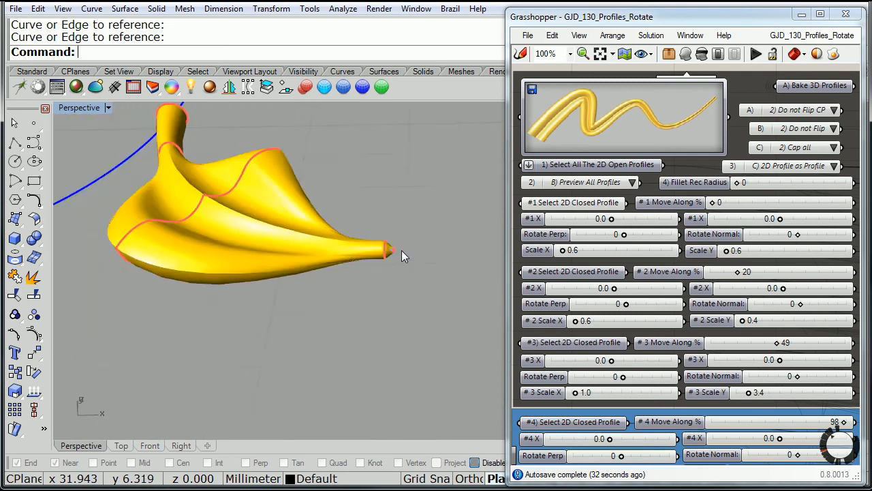
Assign the first leaf's curve and all the black branch curves along the blue vine as multiple curves of "1) Select All The 2D Open Profiles"
scroll(402, 250, "down", 8)
right_click_drag(310, 247, 288, 228)
scroll(401, 249, "down", 12)
right_click_drag(321, 185, 302, 287, "shift")
right_click_drag(297, 233, 359, 228, "shift")
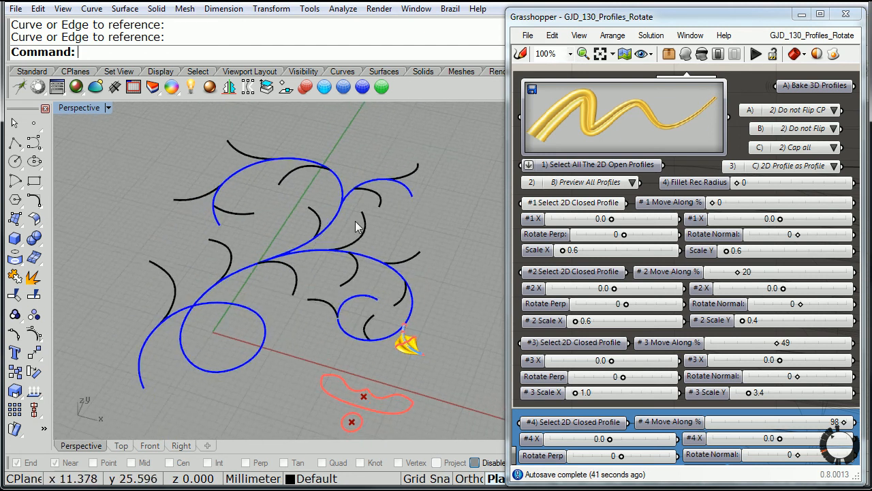
mouse_move(582, 171)
left_click(582, 168)
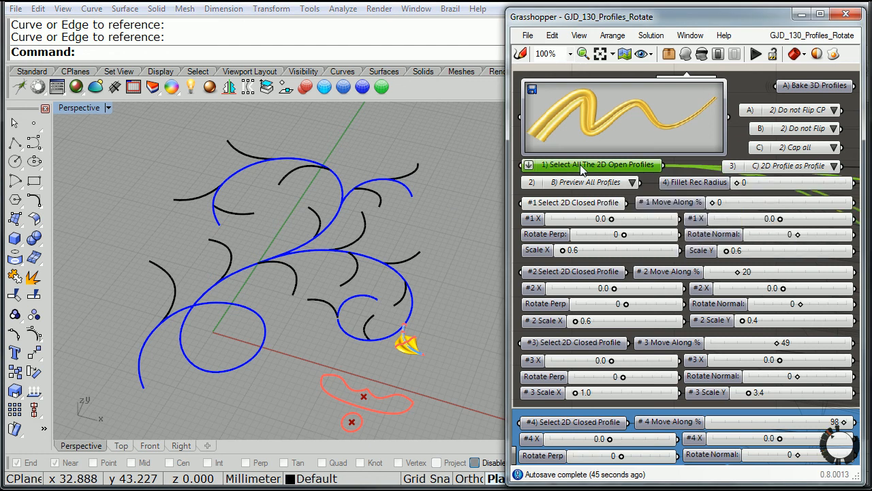
right_click(581, 168)
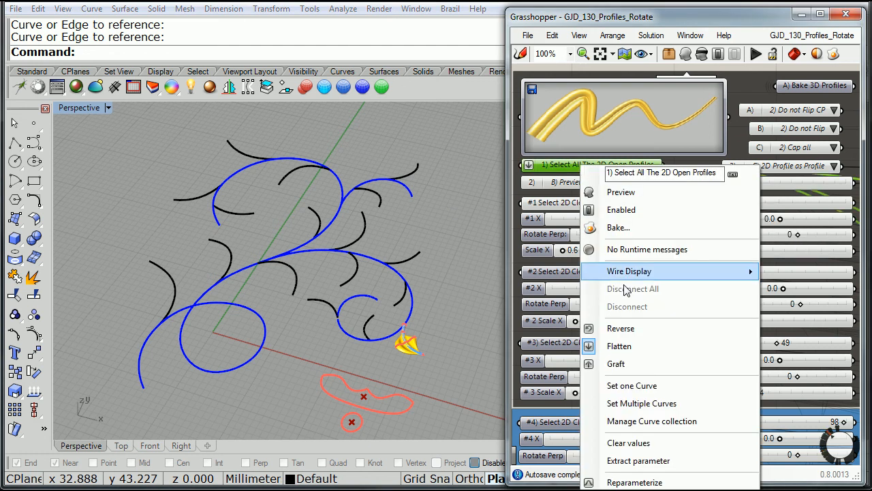
left_click(637, 403)
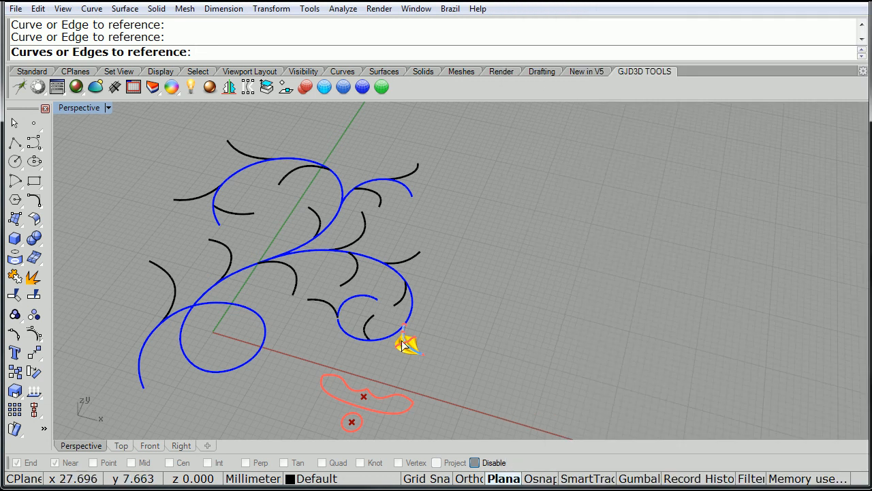
left_click(404, 339)
left_click(368, 328)
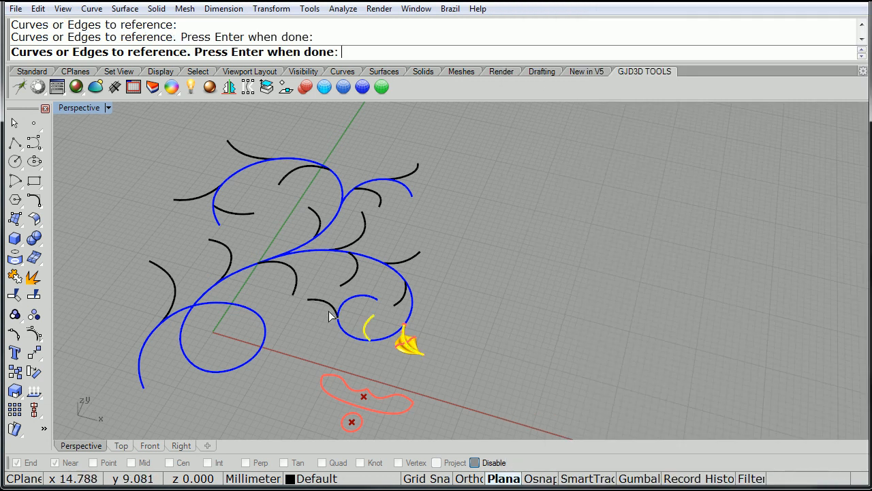
left_click(333, 306)
left_click(402, 291)
left_click(356, 269)
left_click(400, 259)
left_click(354, 240)
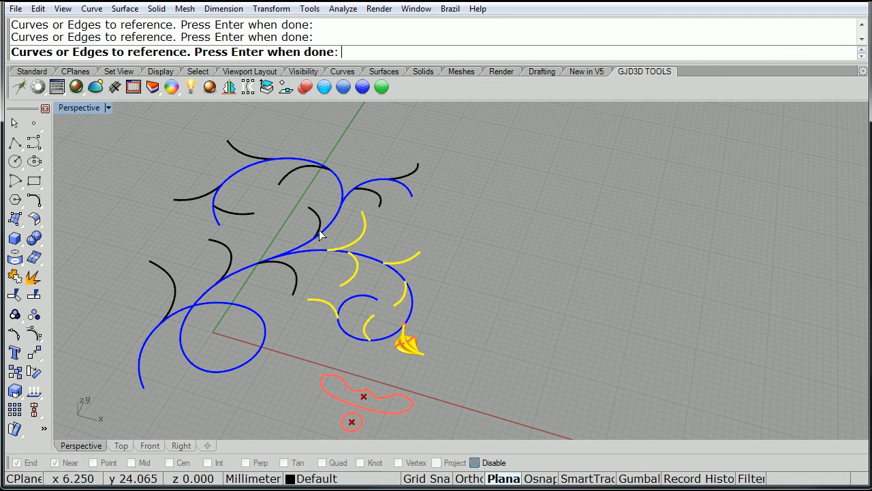
left_click(295, 280)
left_click(230, 265)
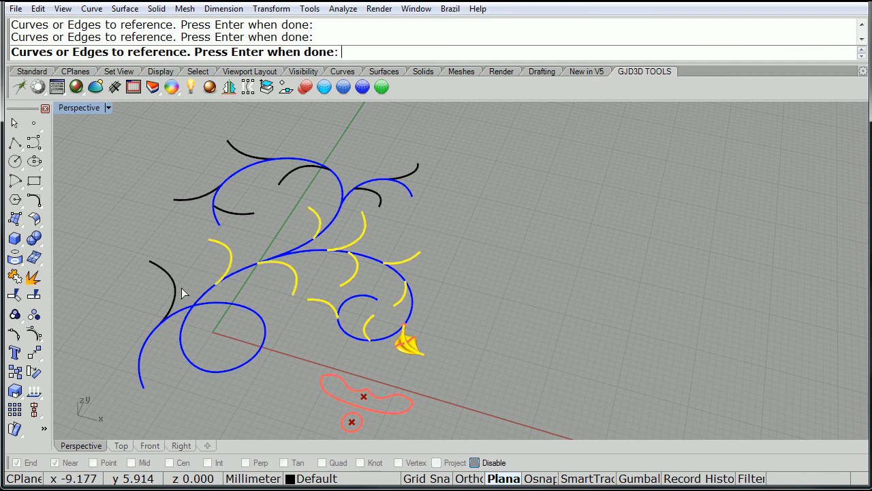
left_click(174, 300)
left_click(232, 214)
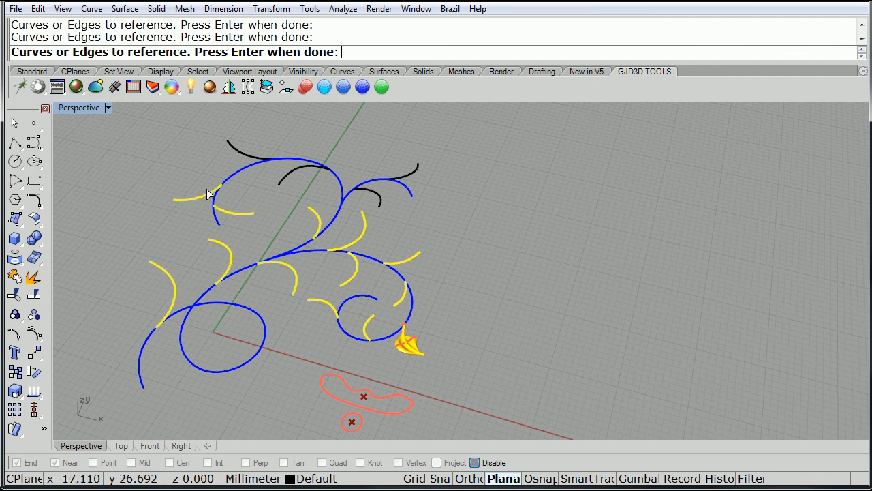
left_click(247, 157)
left_click(317, 174)
left_click(364, 193)
left_click(402, 175)
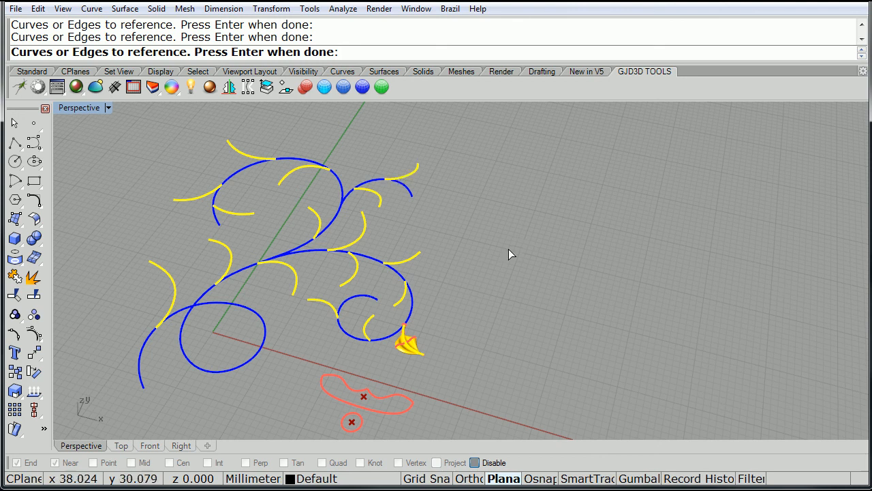
key("Return")
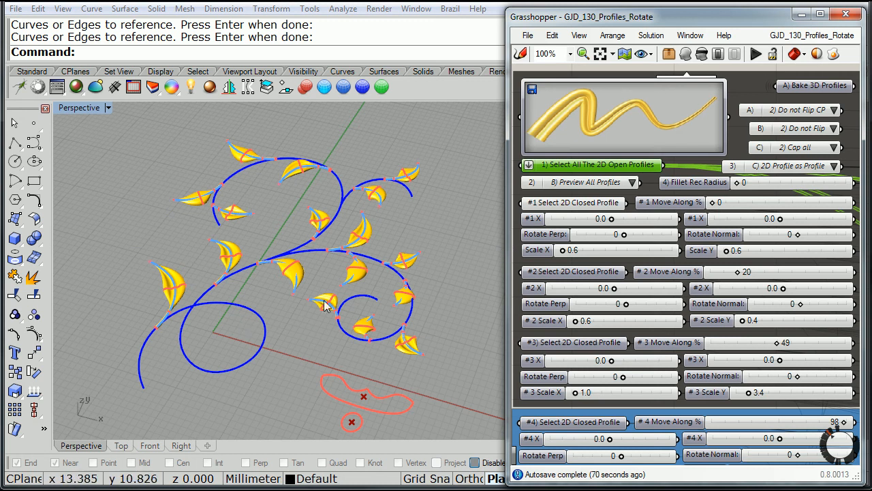
Bake the leaves from "A) Bake 3D Profiles" onto the Shank layer
right_click_drag(289, 306, 307, 342)
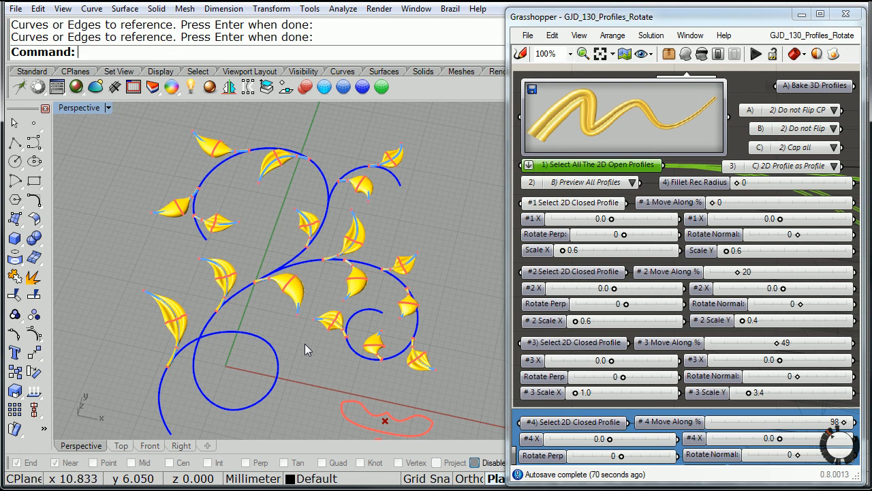
mouse_move(306, 359)
right_mouse_down()
mouse_move(320, 336)
mouse_move(309, 343)
right_mouse_up()
scroll(309, 343, "up", 2)
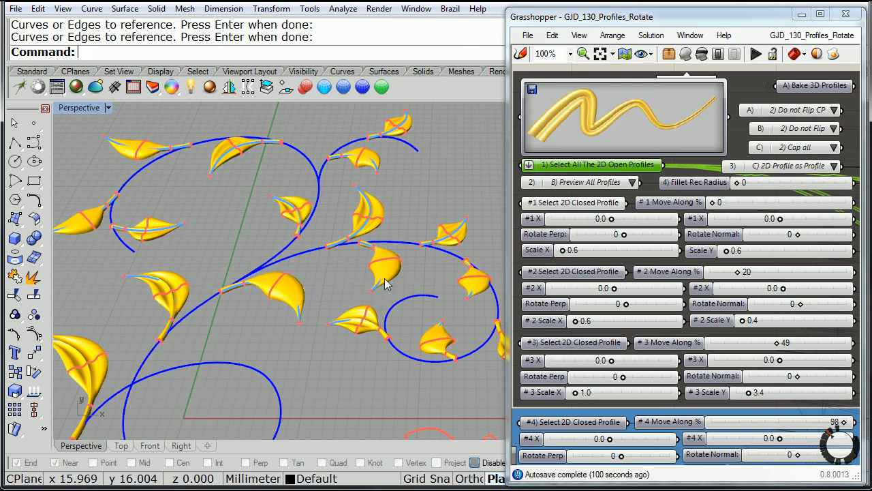
scroll(365, 290, "down", 3)
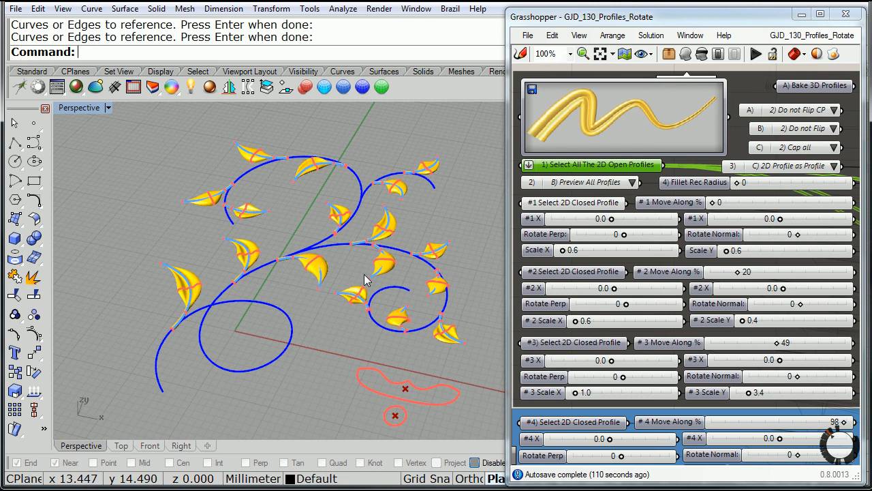
right_click_drag(395, 243, 357, 273, "shift")
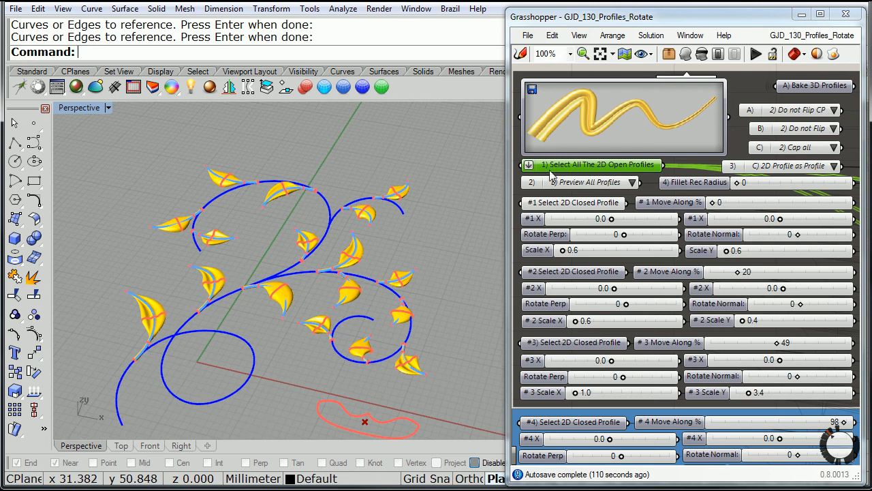
left_click(806, 90)
right_click(808, 92)
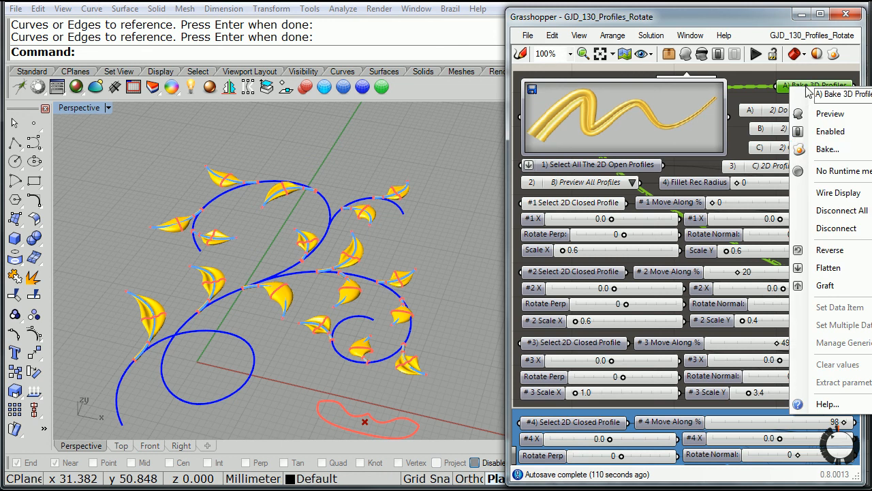
left_click(825, 148)
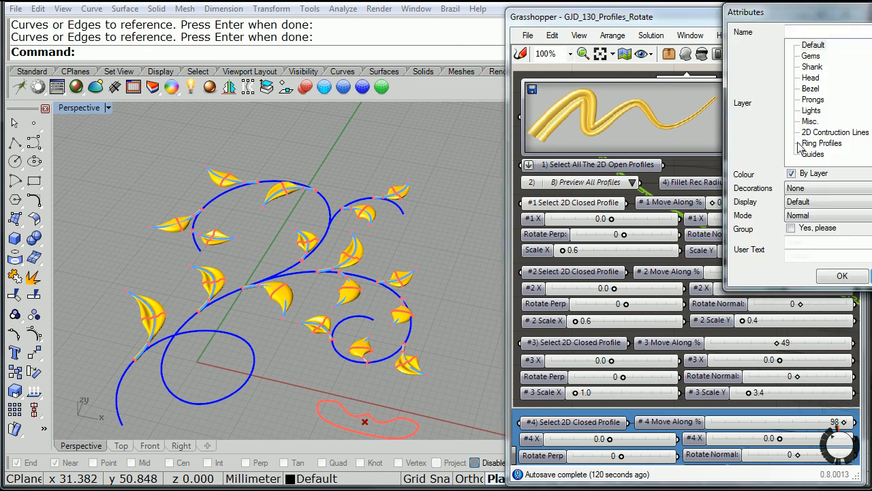
left_click_drag(809, 12, 760, 40)
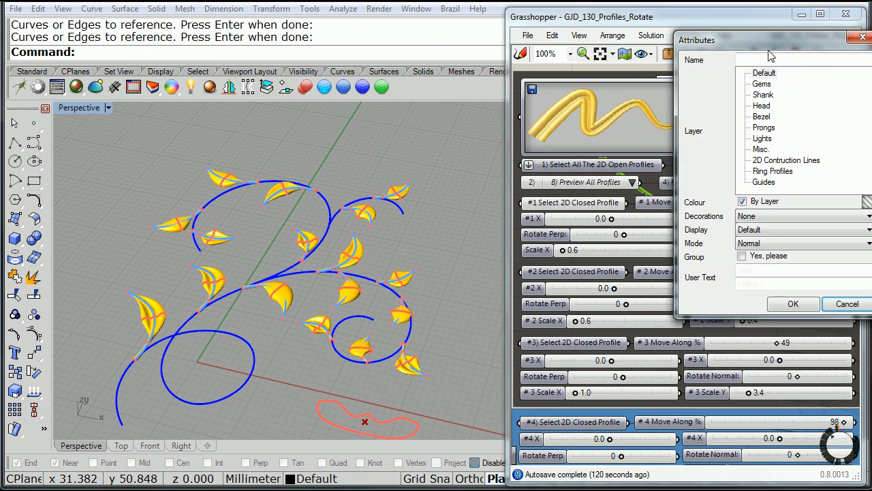
left_click(763, 96)
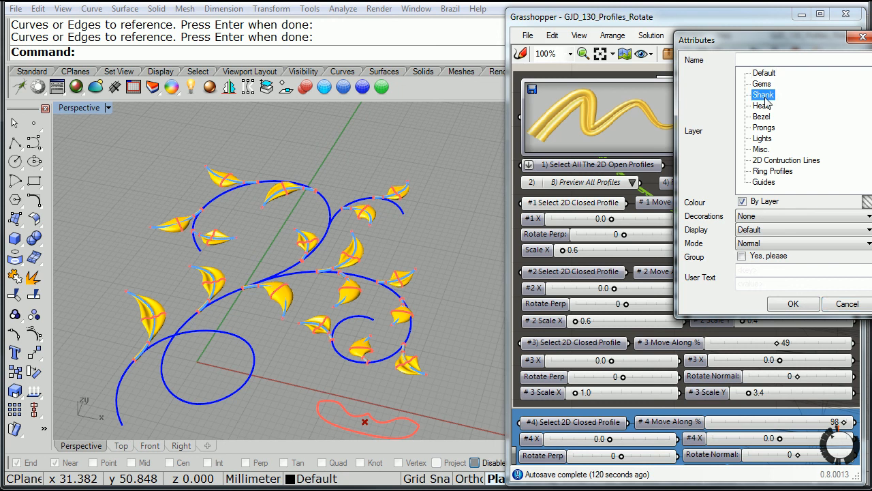
left_click(801, 307)
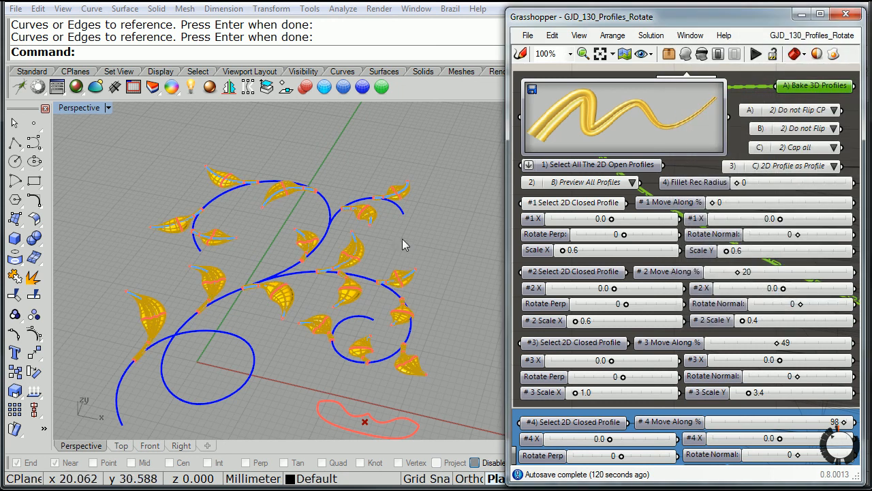
Close the GJD_130_Profiles_Rotate definition without saving its changes and collapse the Grasshopper window
left_click(528, 36)
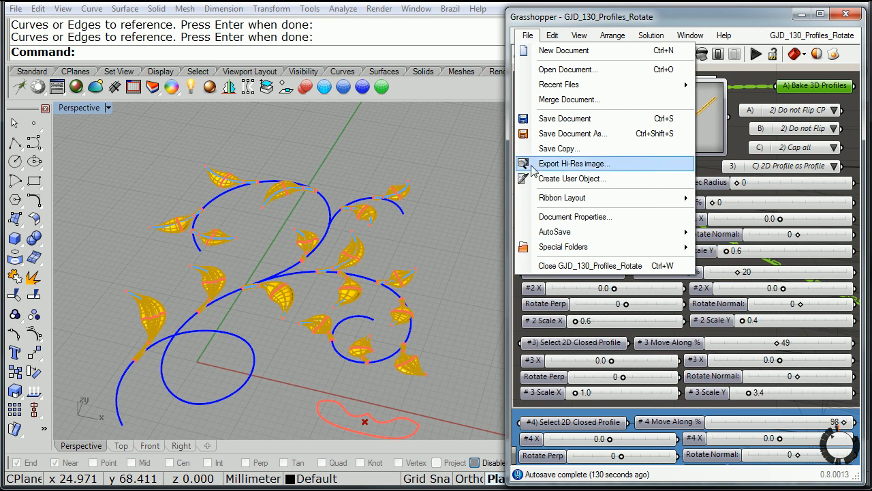
left_click(565, 268)
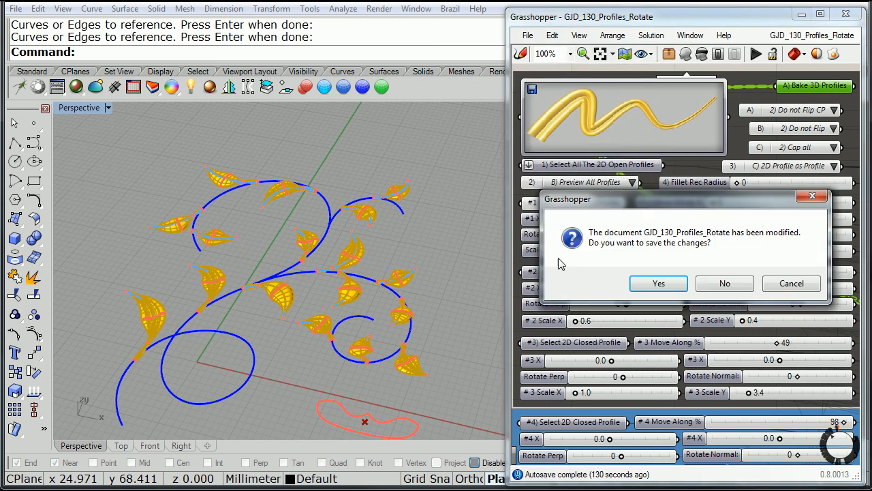
left_click(725, 284)
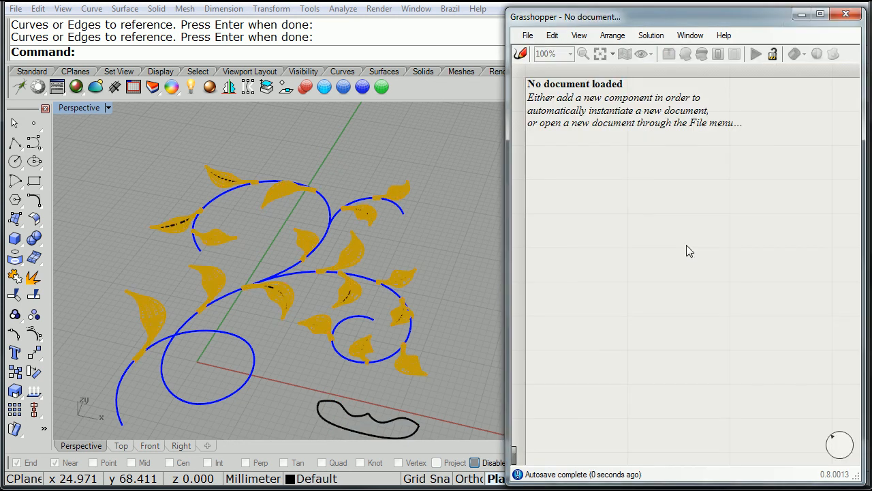
double_click(770, 15)
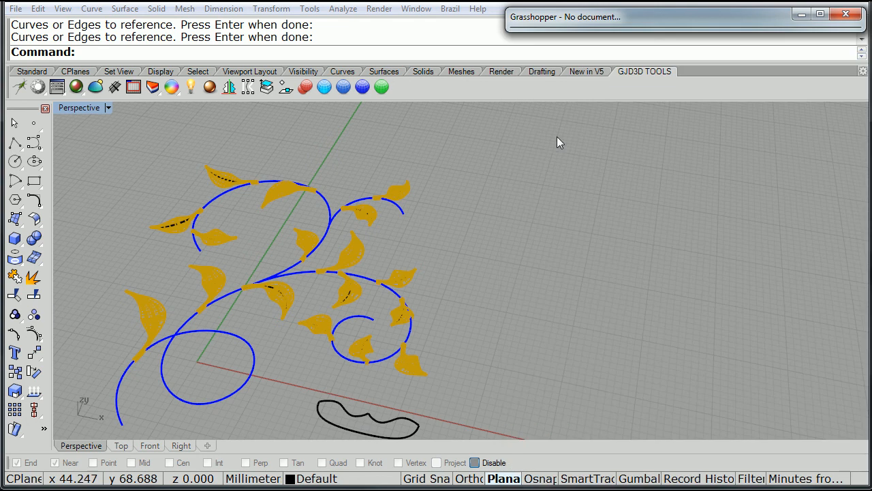
Set the Perspective viewport to Shaded display and inspect the baked leaves along the vine up close
right_click_drag(332, 285, 411, 286, "shift")
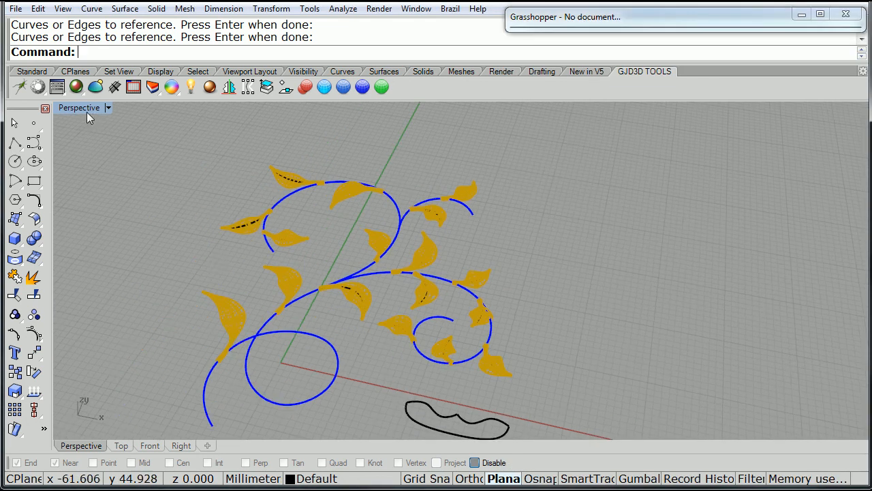
left_click(88, 109)
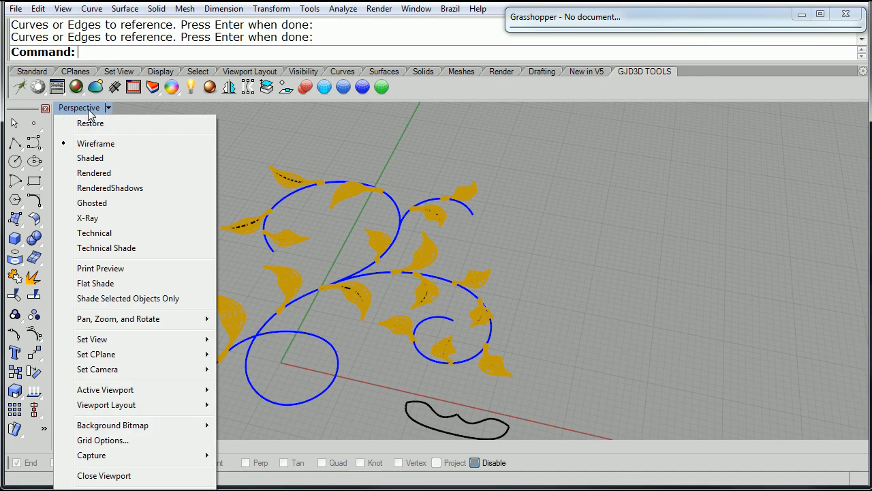
left_click(96, 162)
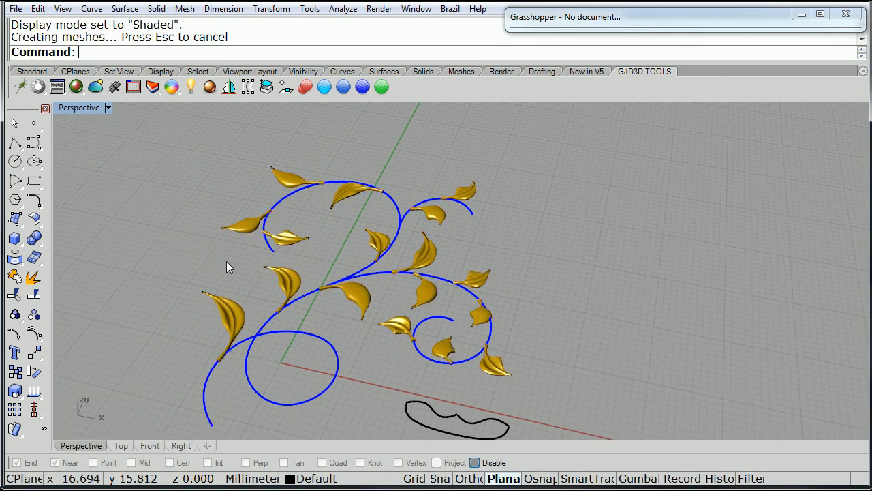
right_click_drag(237, 277, 371, 328)
scroll(372, 328, "up", 5)
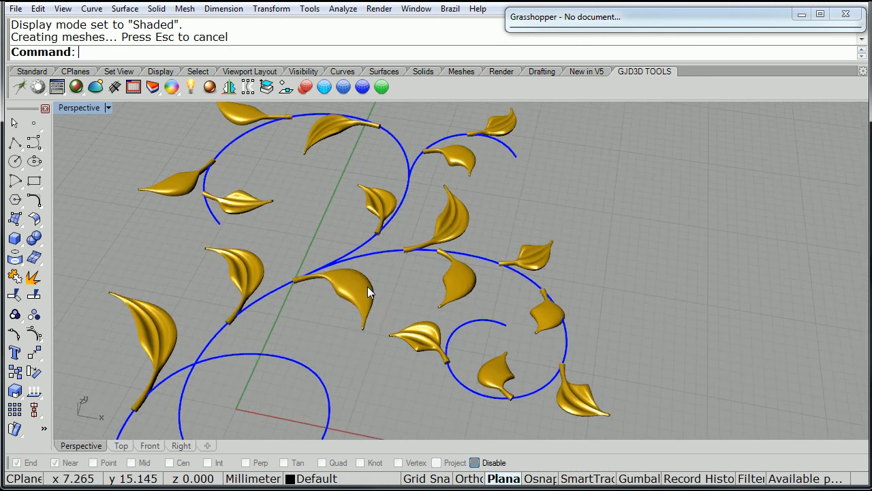
Flip the seven leaves with their smooth side up by mirroring them in the Front view from 0 to 1,0 and deleting the originals
left_click(368, 292)
left_click(443, 292, "shift")
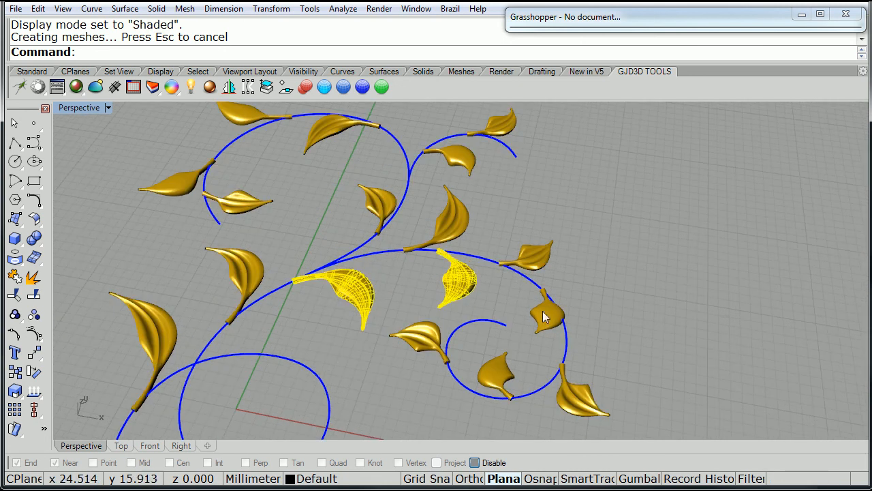
left_click(548, 315, "shift")
left_click(501, 360, "shift")
left_click(470, 161, "shift")
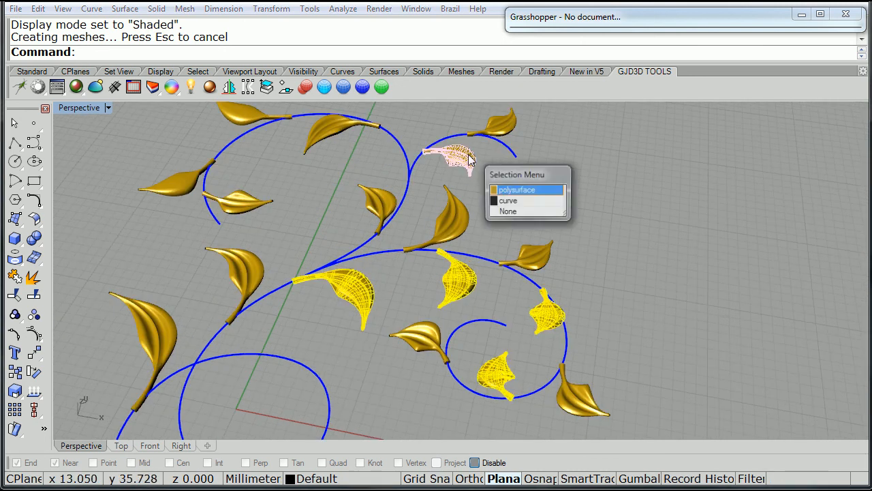
left_click(522, 190)
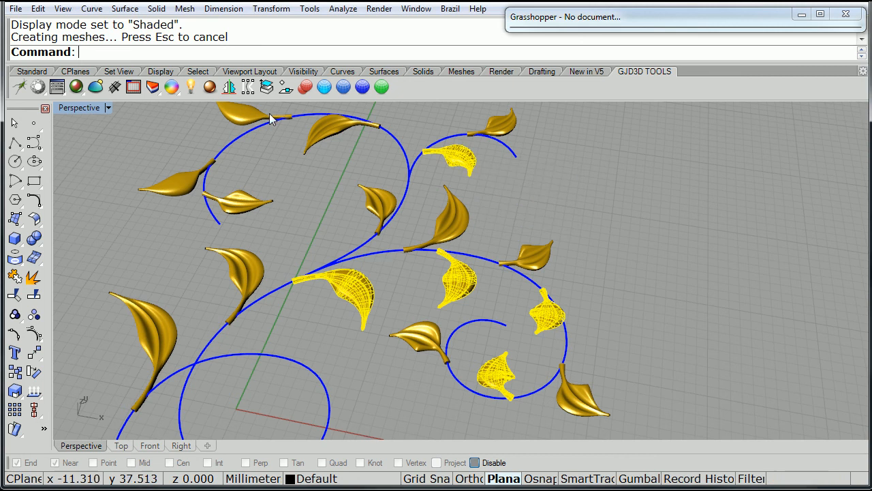
left_click(253, 113, "shift")
left_click(185, 177, "shift")
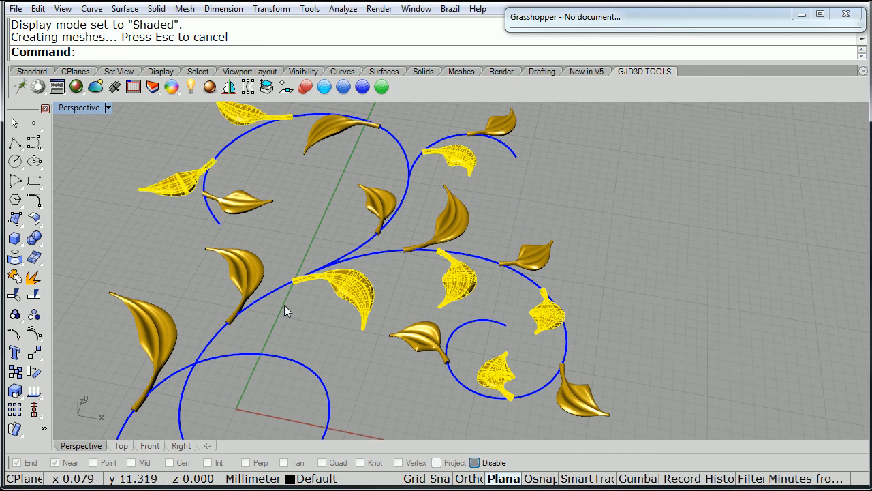
right_click_drag(355, 356, 375, 343)
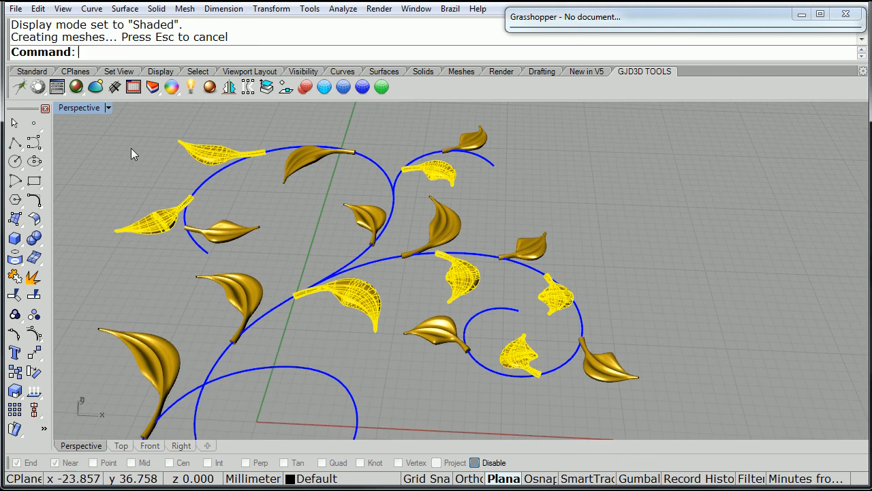
double_click(84, 110)
right_click_drag(310, 301, 311, 296)
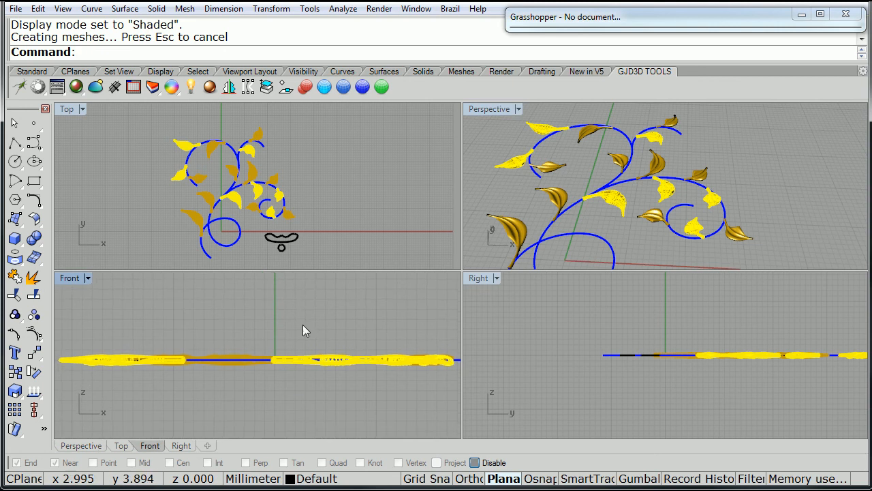
double_click(69, 278)
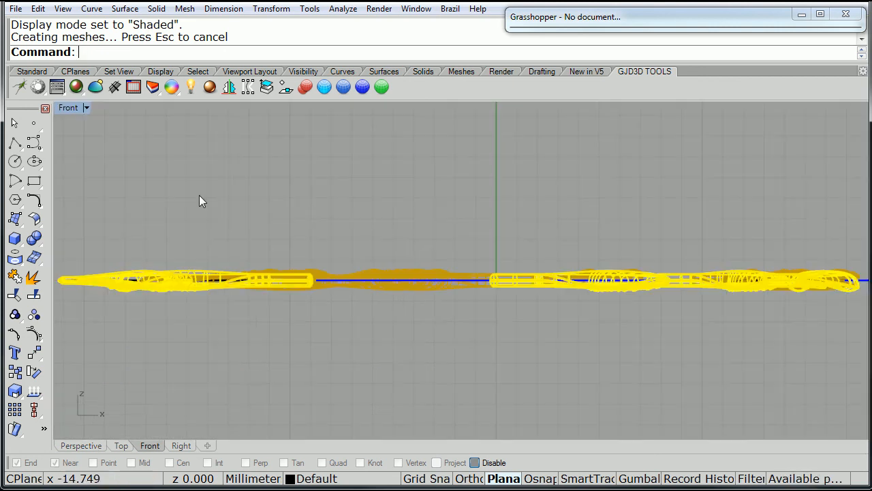
left_click(229, 87)
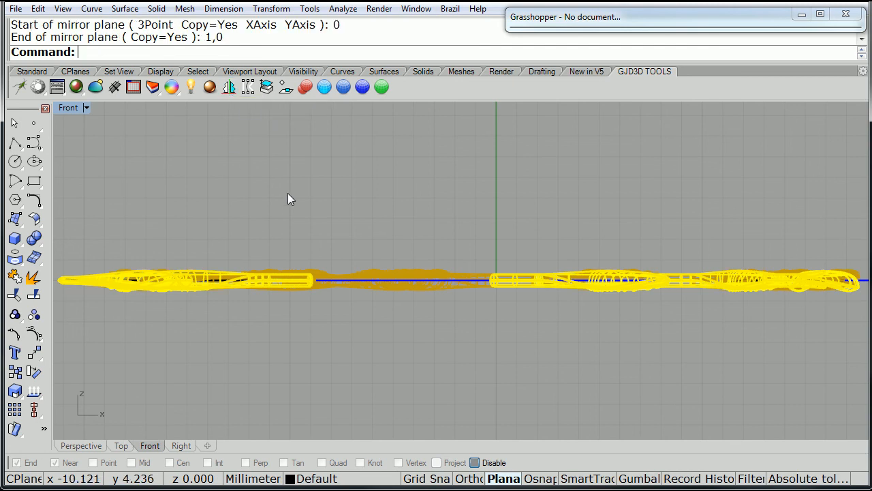
key("Delete")
Maximize the Perspective view and delete the two closed profile curves beside the vine
double_click(66, 109)
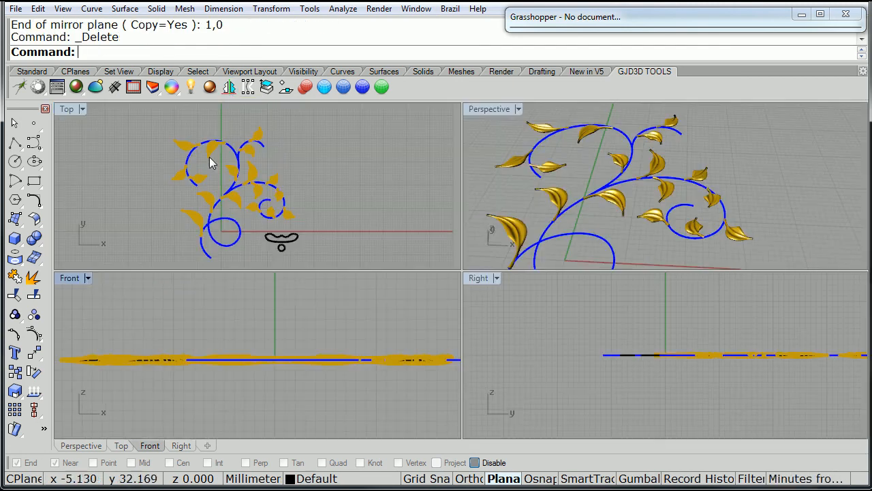
left_click(488, 111)
double_click(487, 111)
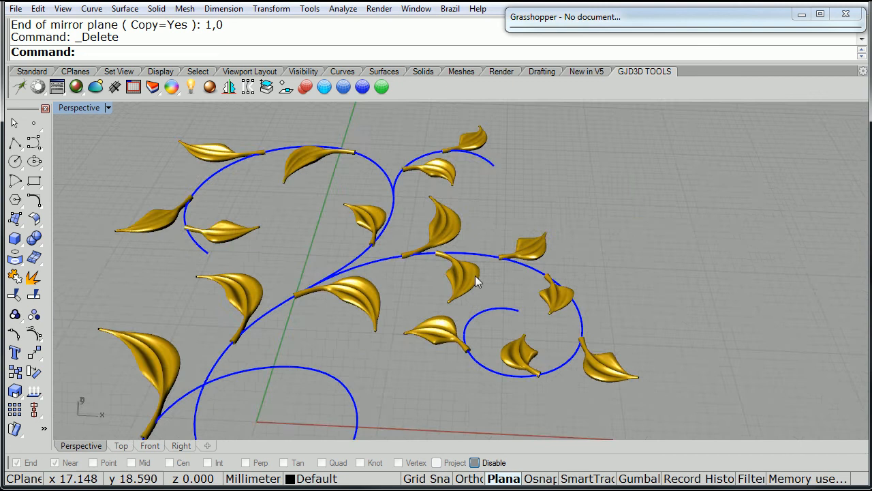
right_click_drag(559, 295, 539, 322)
left_click_drag(566, 411, 531, 374)
key("Delete")
right_click_drag(575, 372, 383, 338)
Highlight the vine's main stem curve and its lower branch curve one at a time, and clear the selection
left_click(375, 344)
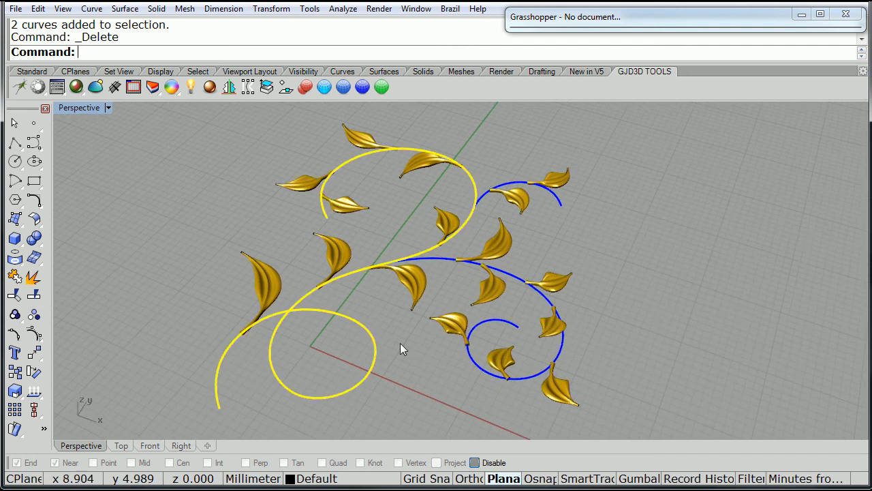
left_click(468, 354)
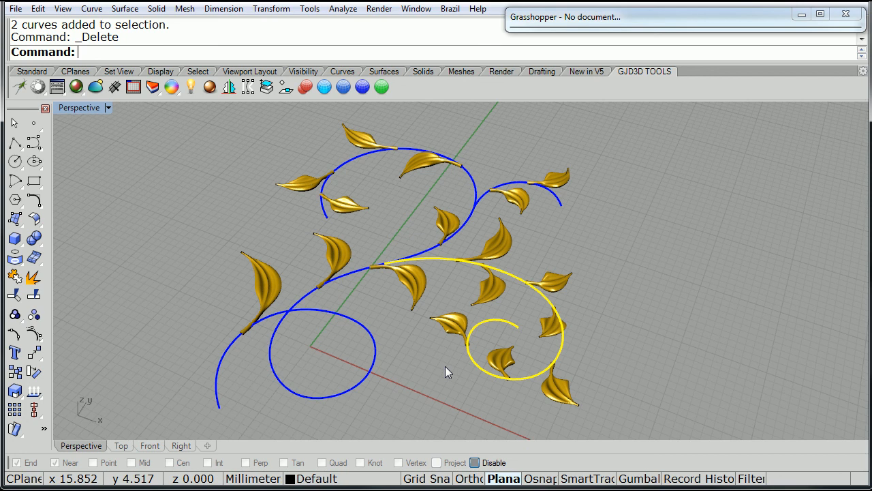
key("Escape")
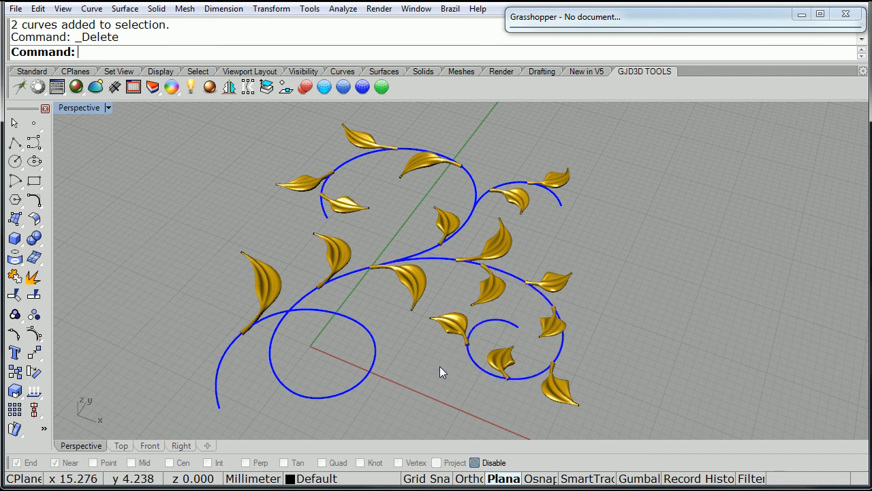